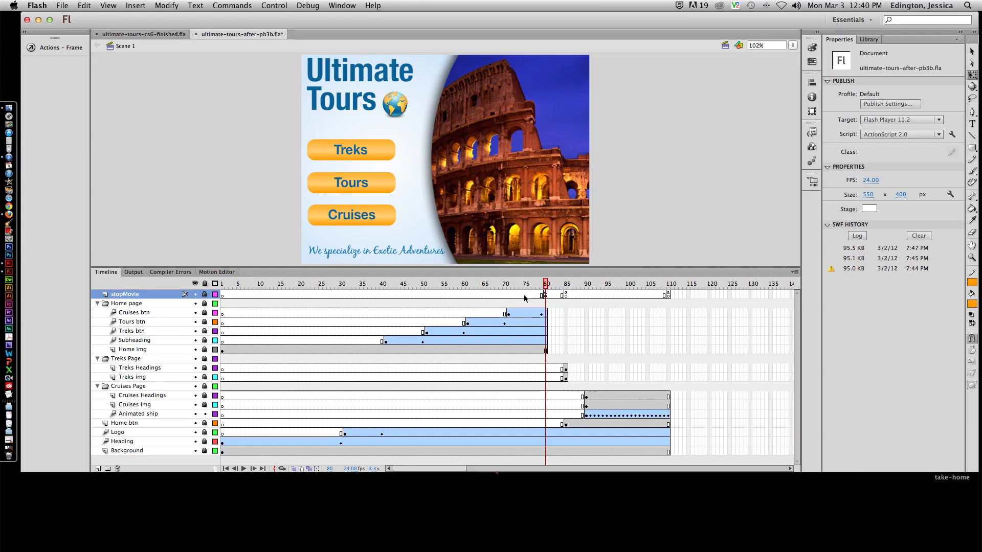
Scrub the timeline from frame 80 to 110 to review the Home, Treks and Cruises pages.
mouse_move(546, 284)
left_mouse_down()
mouse_move(195, 294)
mouse_move(546, 292)
left_mouse_up()
left_click(566, 295)
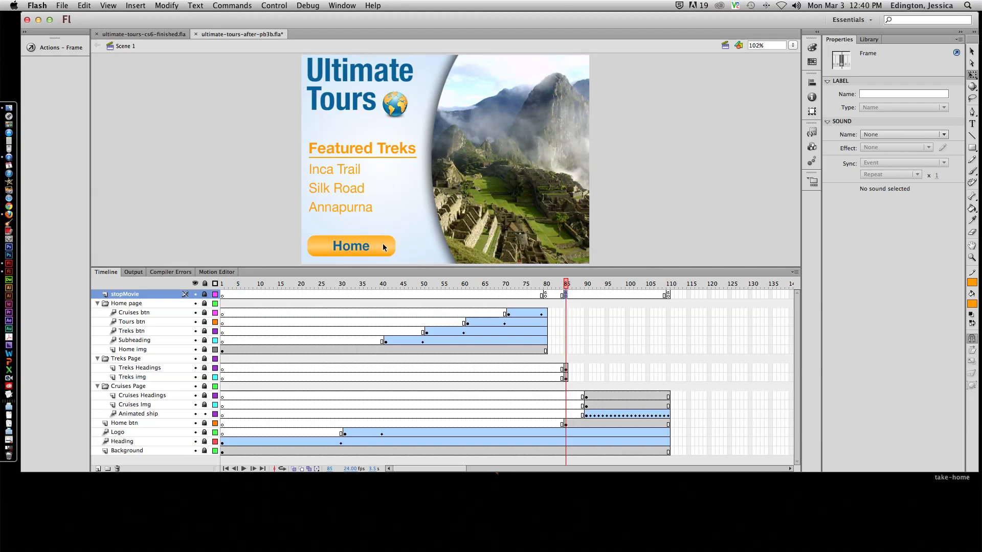
left_click_drag(569, 287, 587, 286)
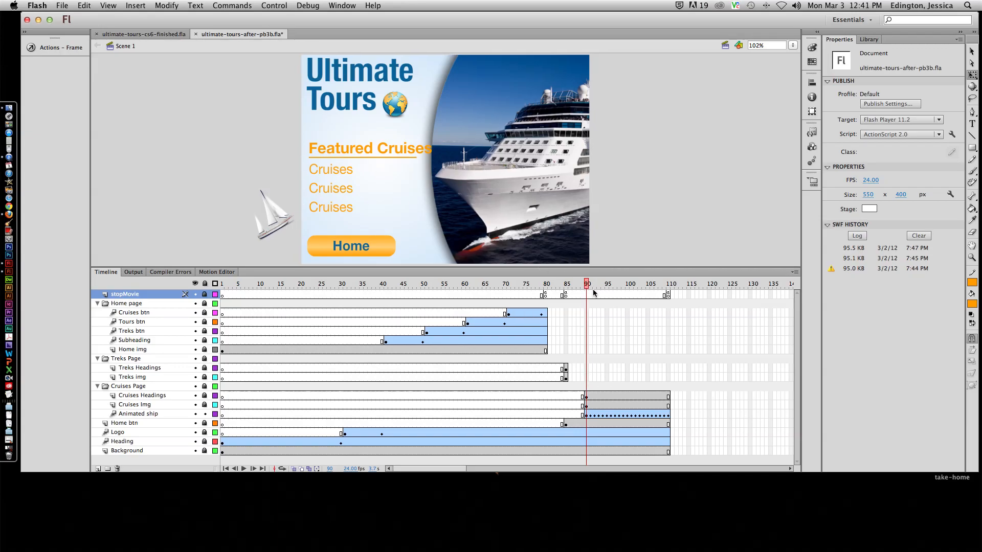
left_click_drag(587, 287, 665, 287)
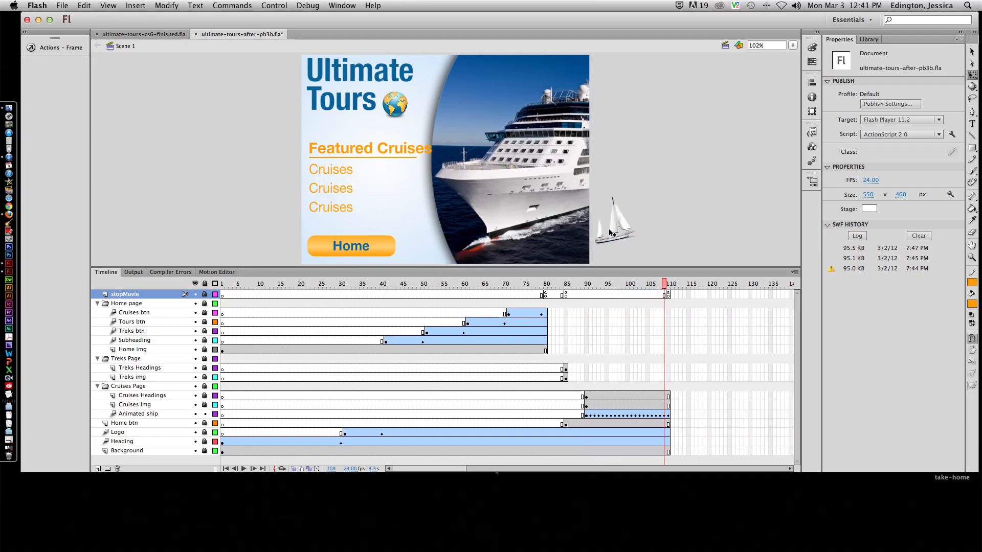
left_click_drag(665, 286, 669, 288)
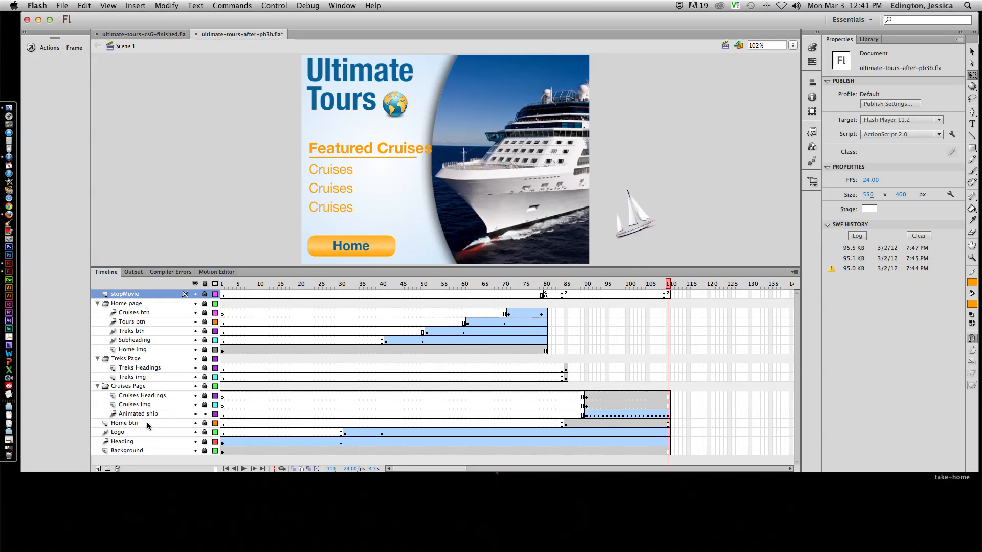
Move the Animated ship layer above Cruises Headings in the Cruises Page folder and scrub to frame 110 to check it.
mouse_move(150, 415)
left_mouse_down()
mouse_move(146, 394)
mouse_move(161, 401)
mouse_move(149, 414)
left_mouse_up()
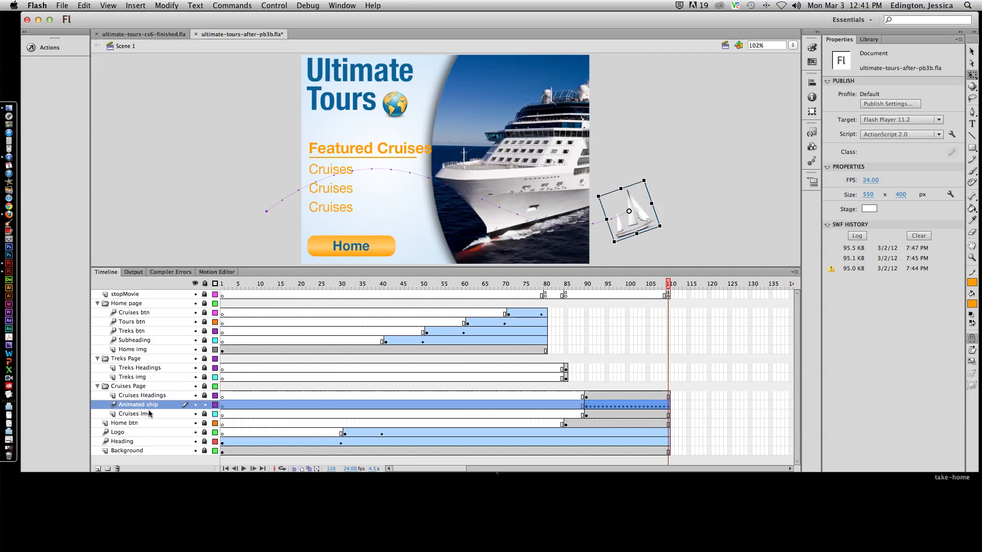
left_click_drag(673, 287, 616, 295)
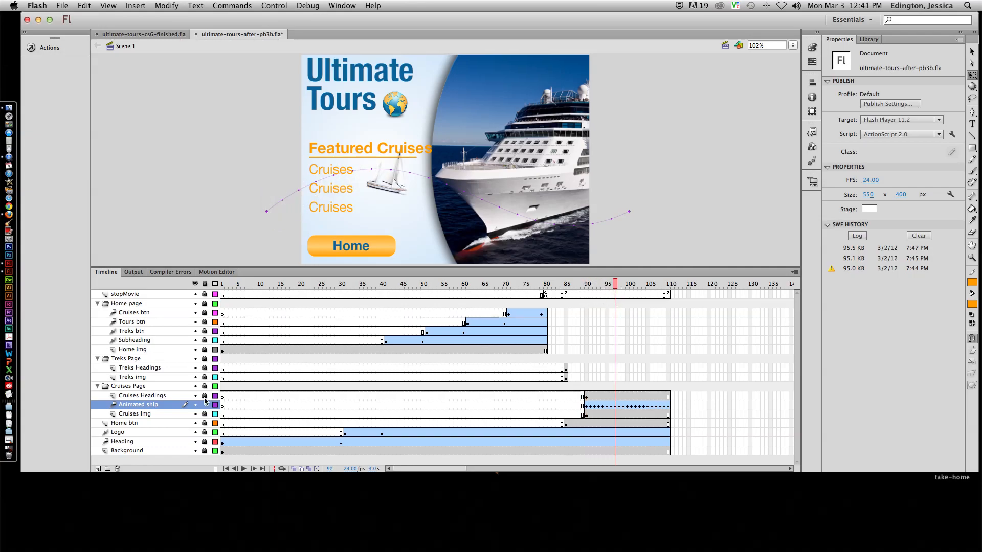
left_click_drag(160, 405, 172, 395)
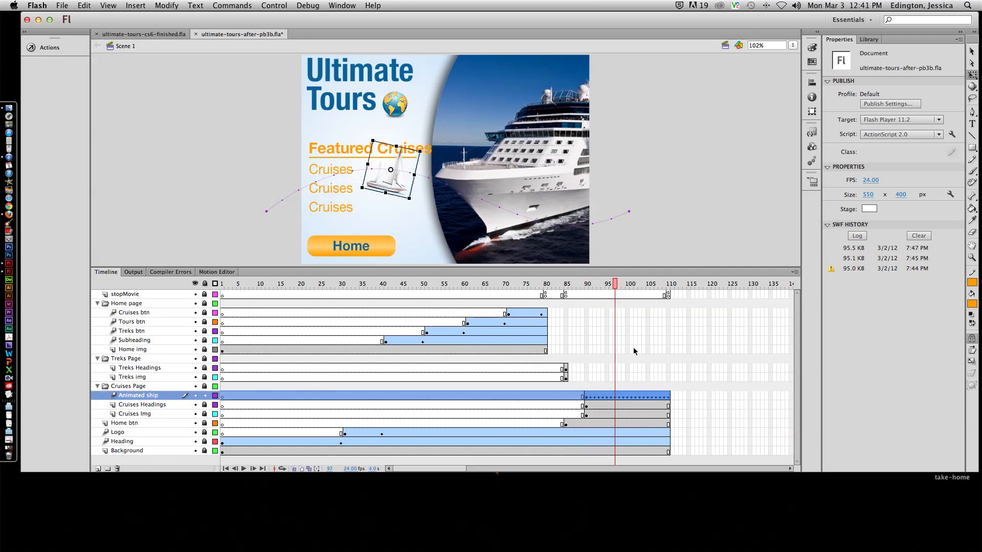
left_click_drag(615, 289, 667, 296)
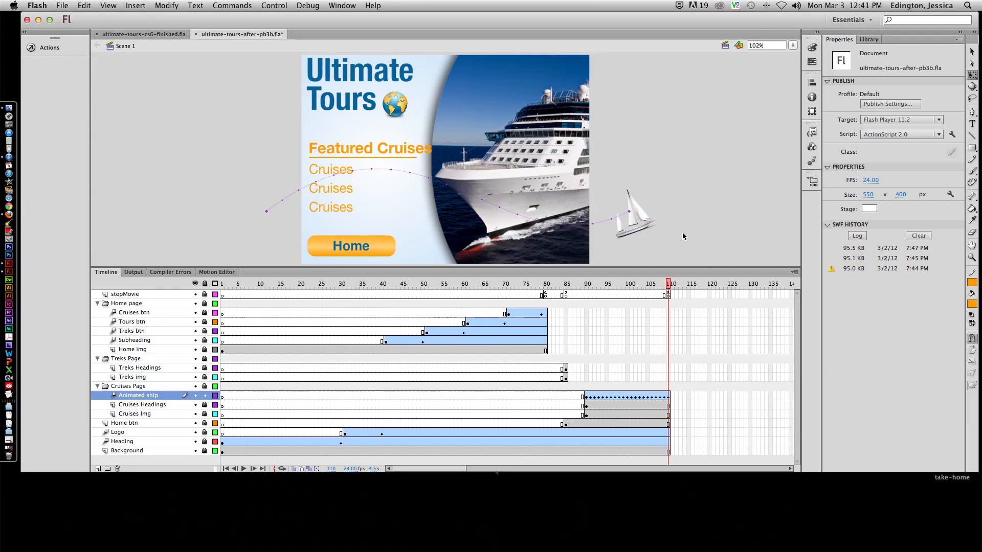
Test the movie, try the Treks button and close the preview.
left_click(283, 8)
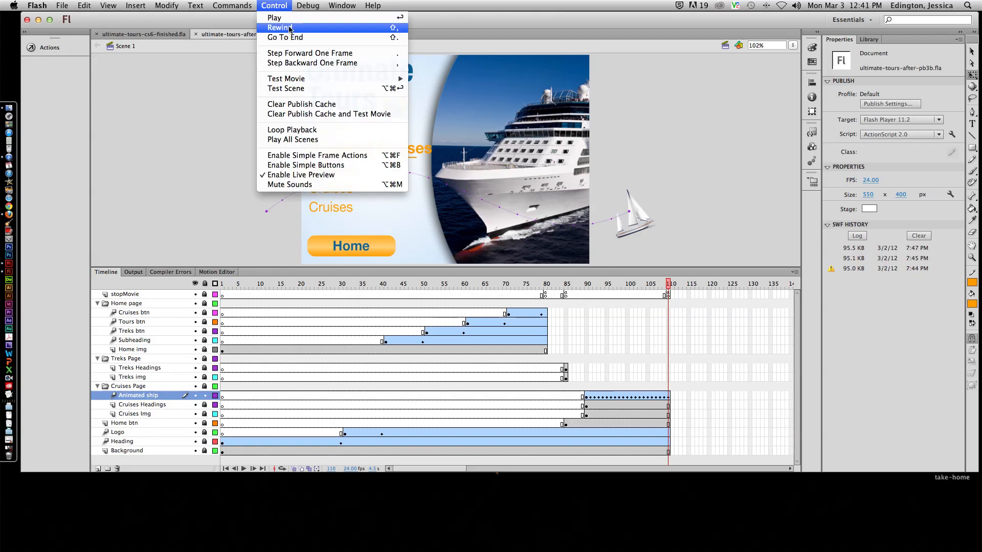
mouse_move(307, 79)
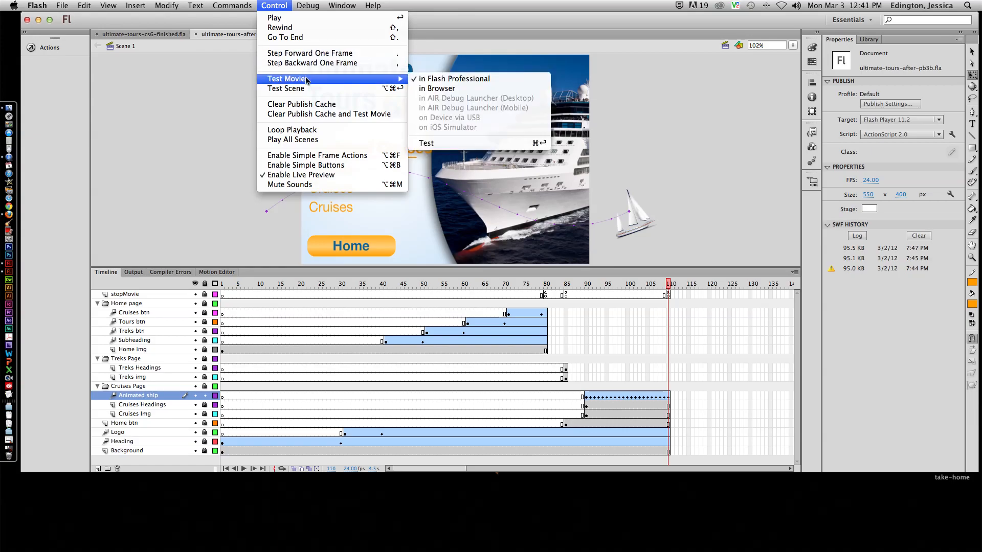
left_click(476, 143)
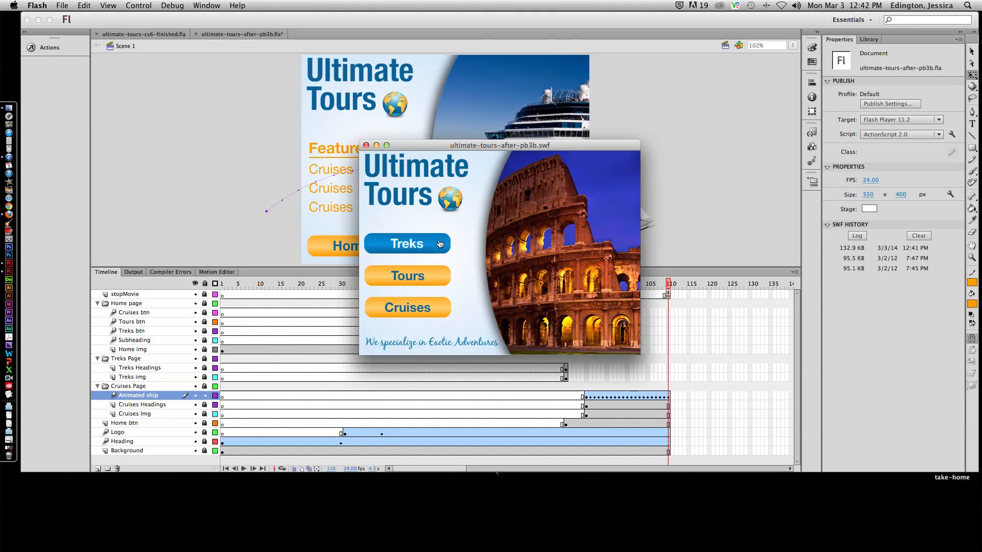
left_click(438, 244)
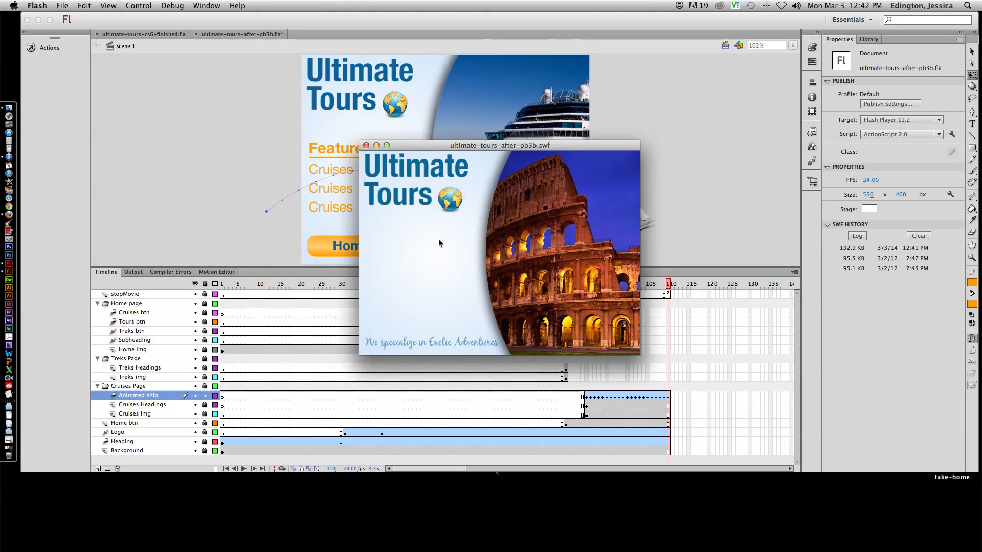
left_click(366, 145)
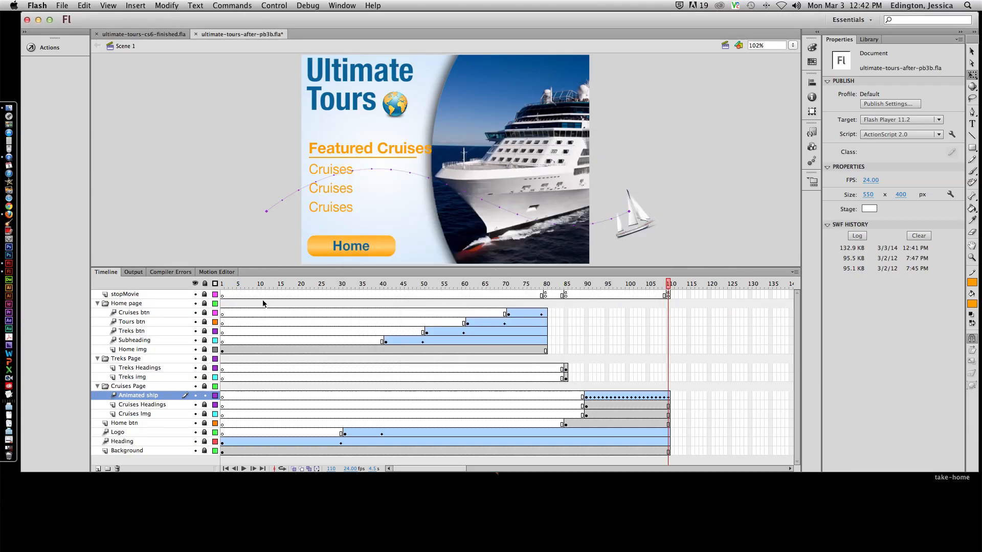
Go to frame 80, unlock all layers and switch to the Selection tool.
left_click(546, 284)
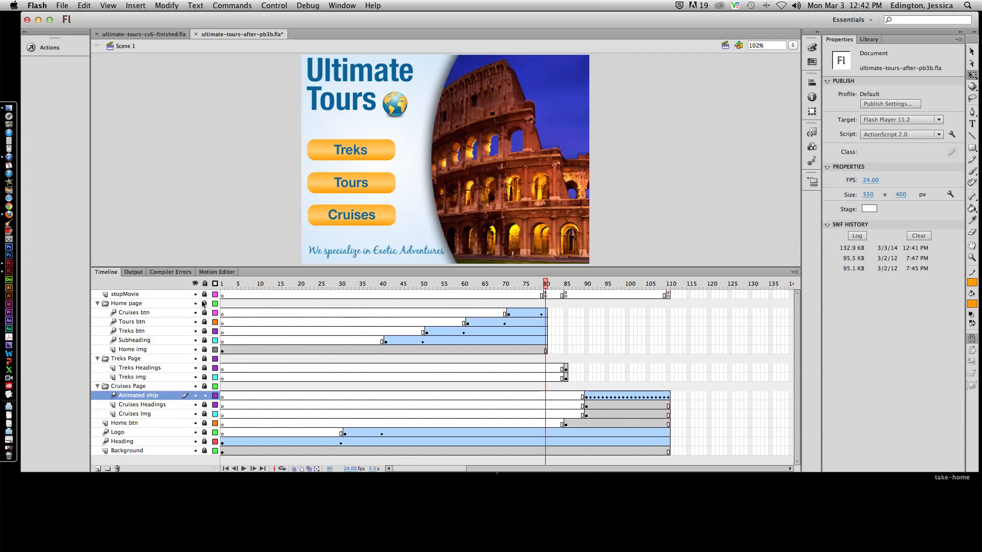
left_click(205, 284)
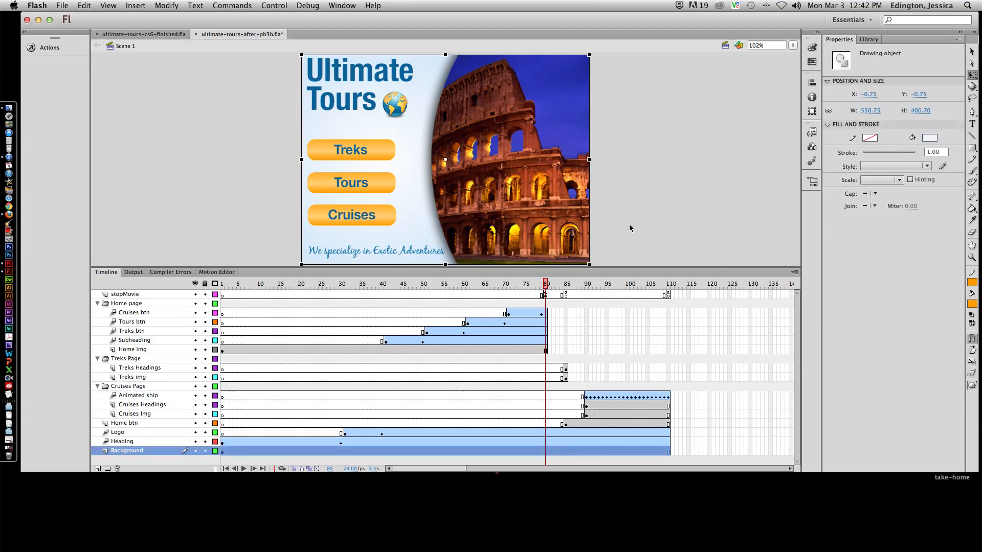
key("v")
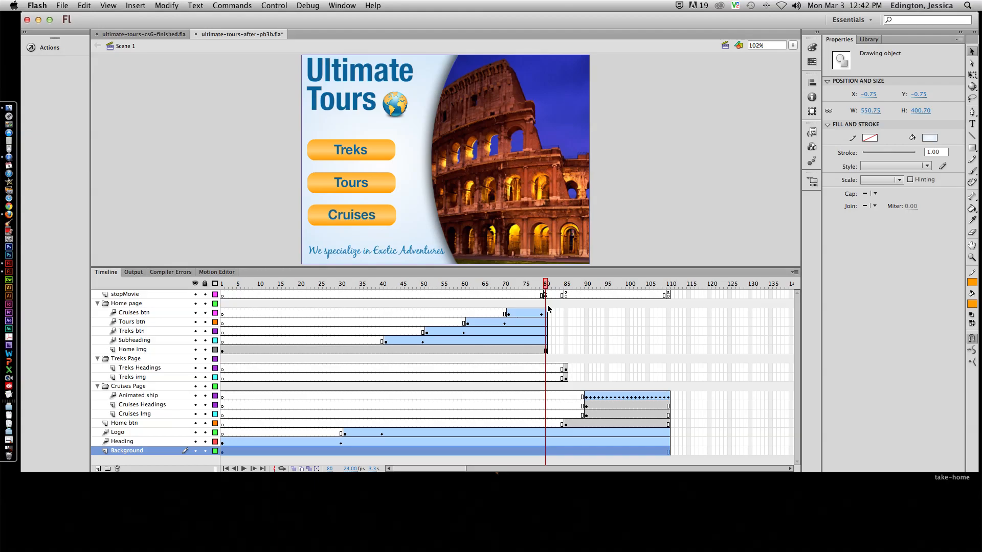
Set the Treks button's gotoAndPlay action to frame 85 using Script Assist.
left_click(388, 159)
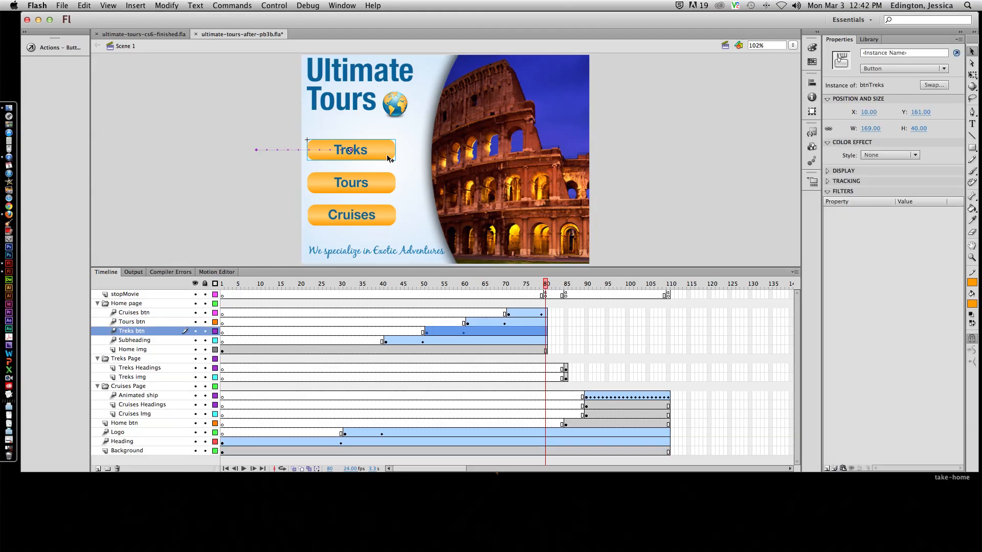
left_click(72, 49)
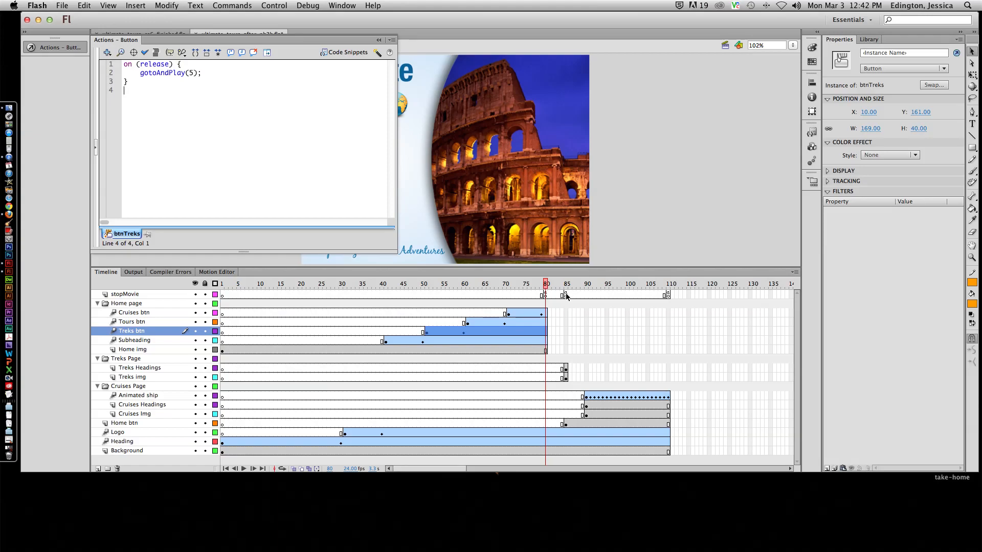
left_click(193, 72)
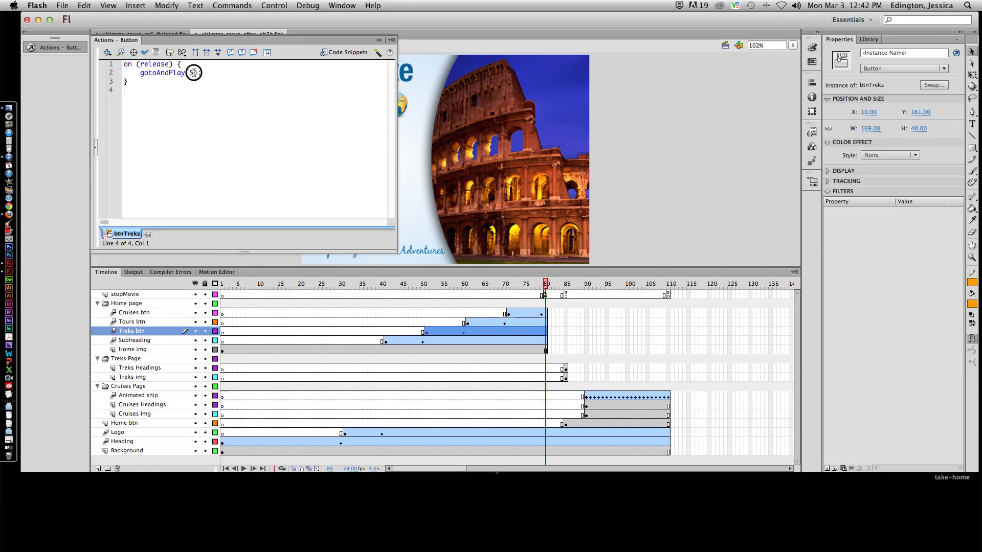
left_click(378, 53)
left_click(156, 111)
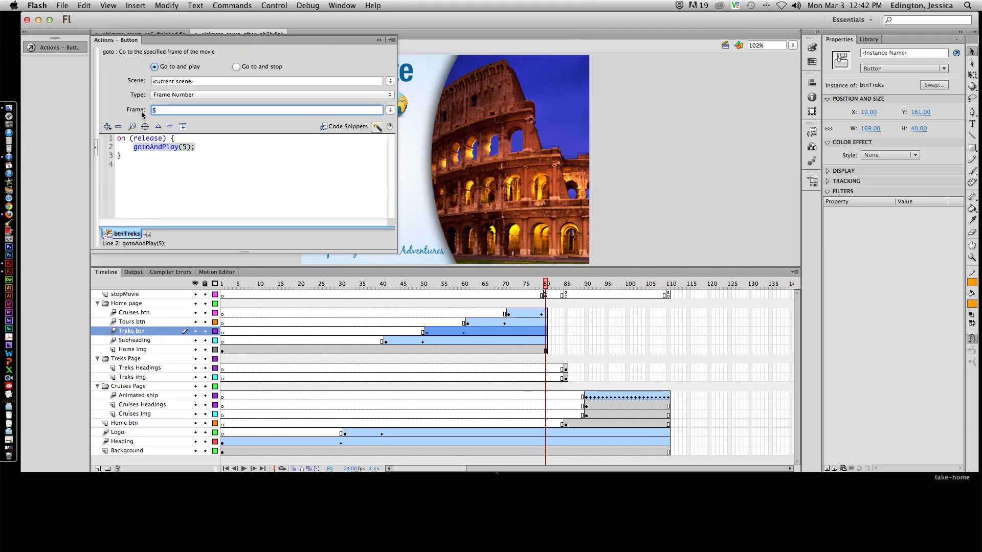
type("85")
left_click(550, 235)
Add a goto action to the Cruises button that goes to and plays frame 90 on release.
left_click(373, 225)
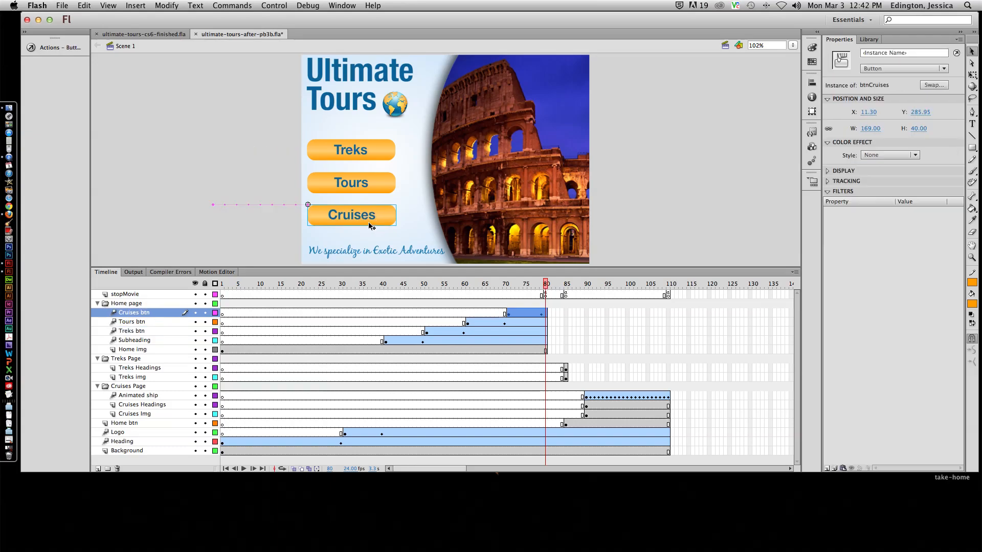
left_click(51, 47)
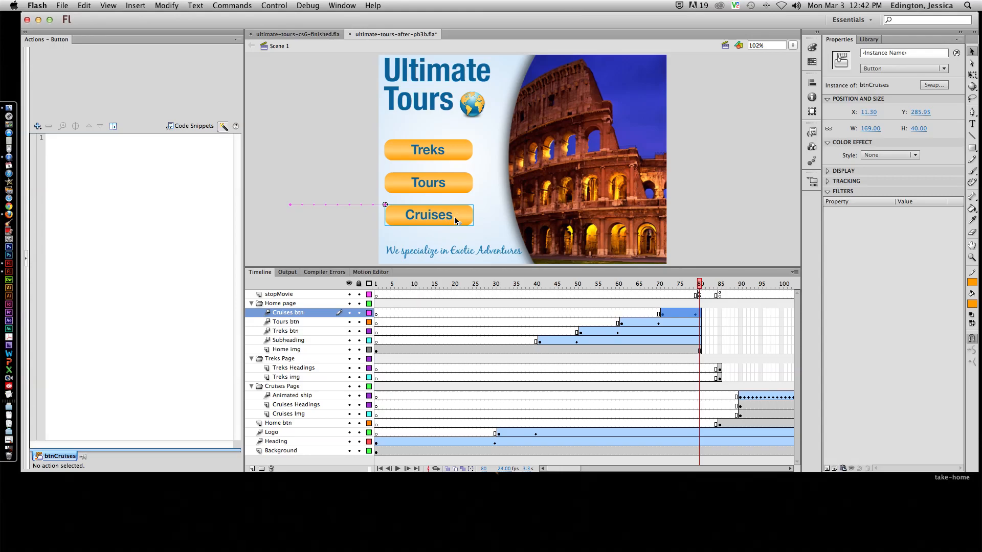
left_click(38, 127)
mouse_move(52, 137)
mouse_move(174, 147)
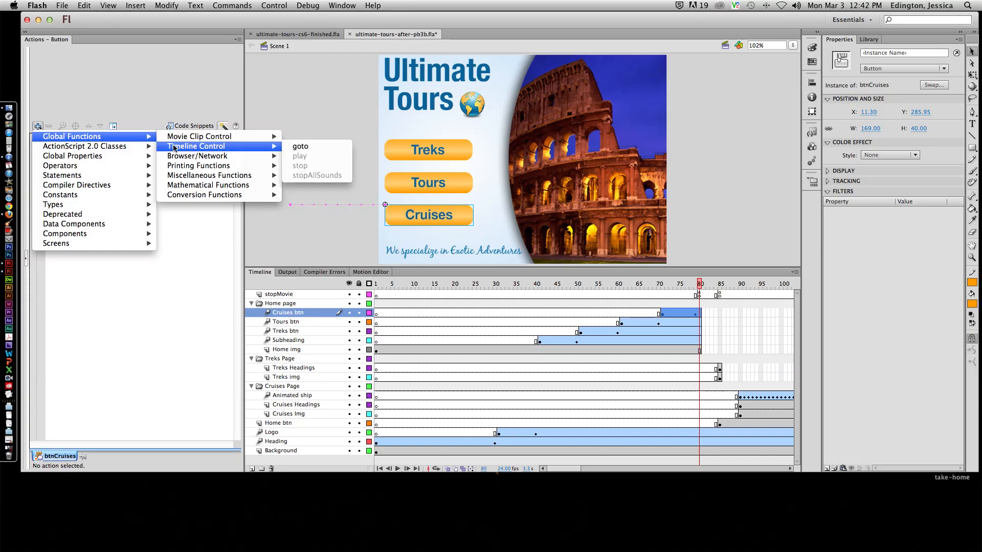
left_click(300, 147)
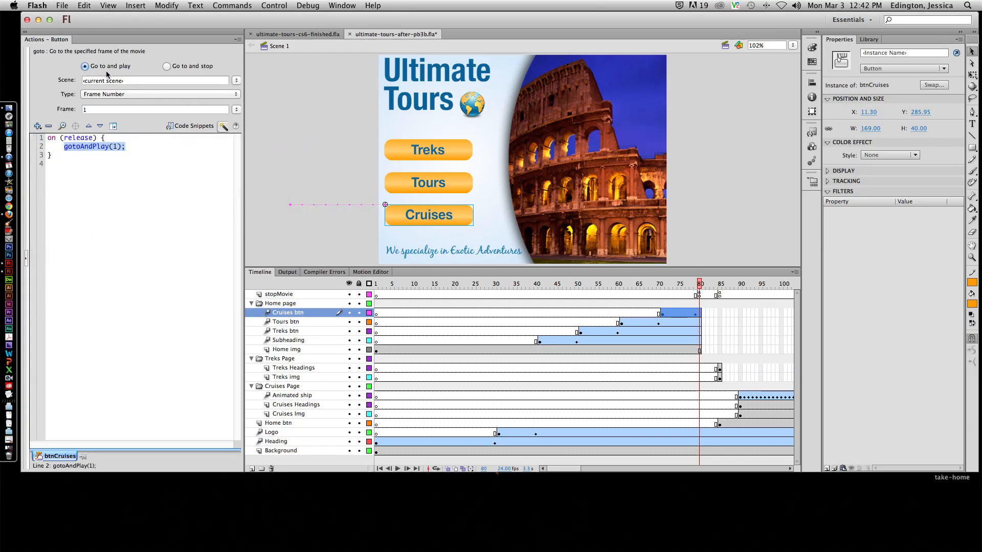
scroll(693, 347, "right", 5)
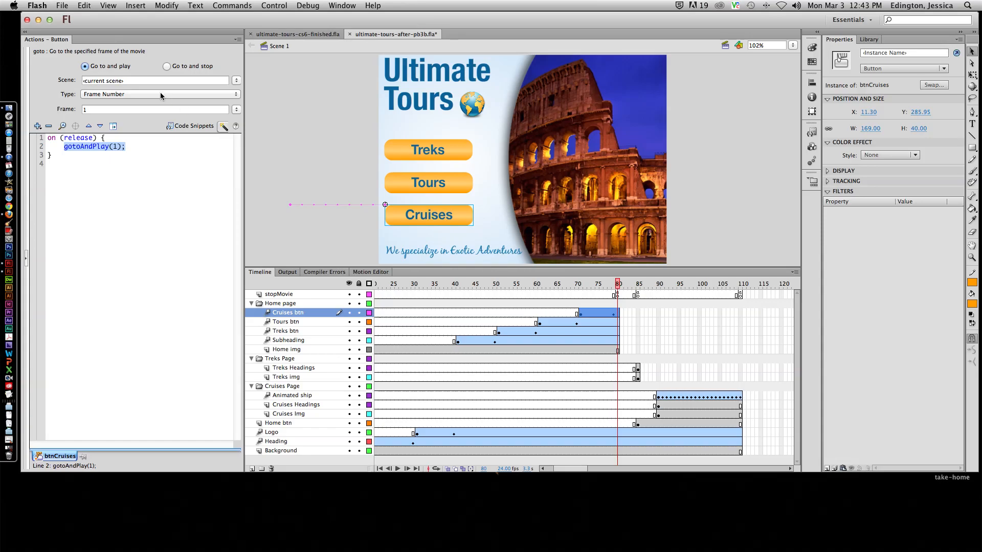
double_click(110, 110)
type("90")
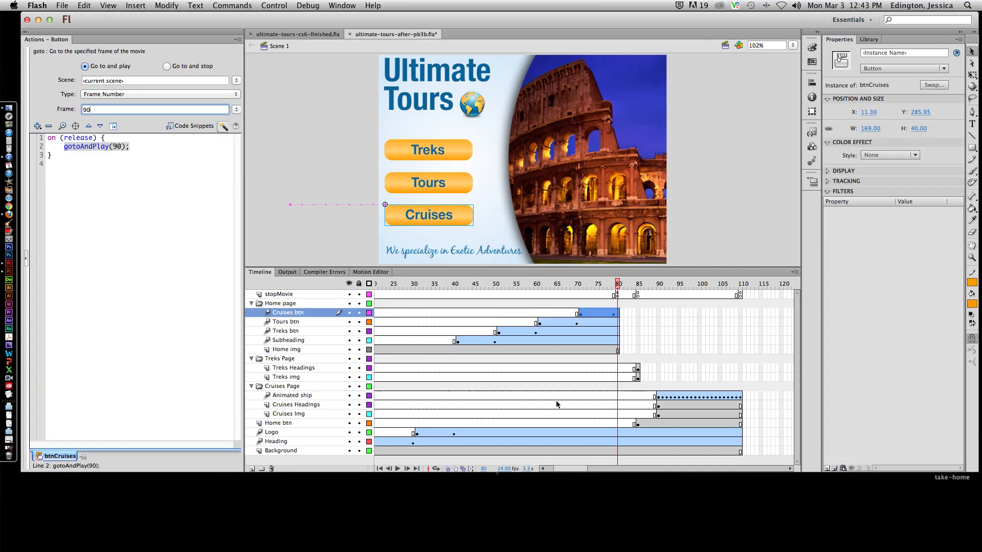
Check the Home button's script at frame 85 and test the Treks, Home and Cruises buttons in the movie preview.
left_click(638, 423)
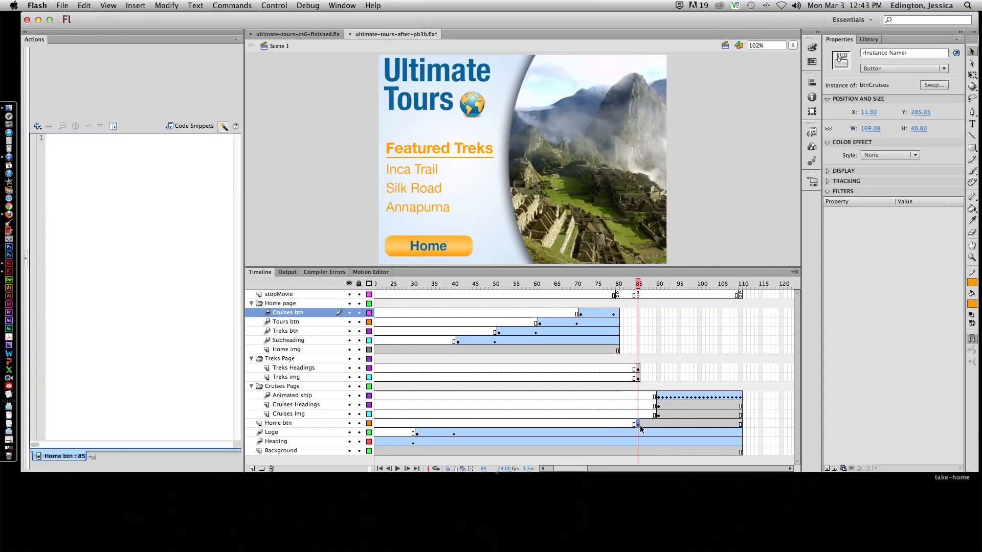
left_click(470, 251)
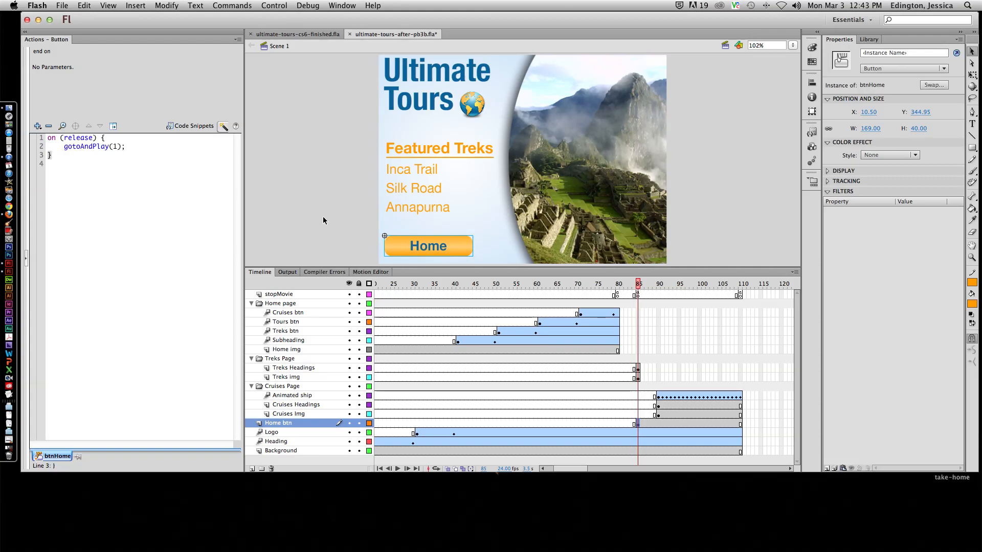
key("super+Return")
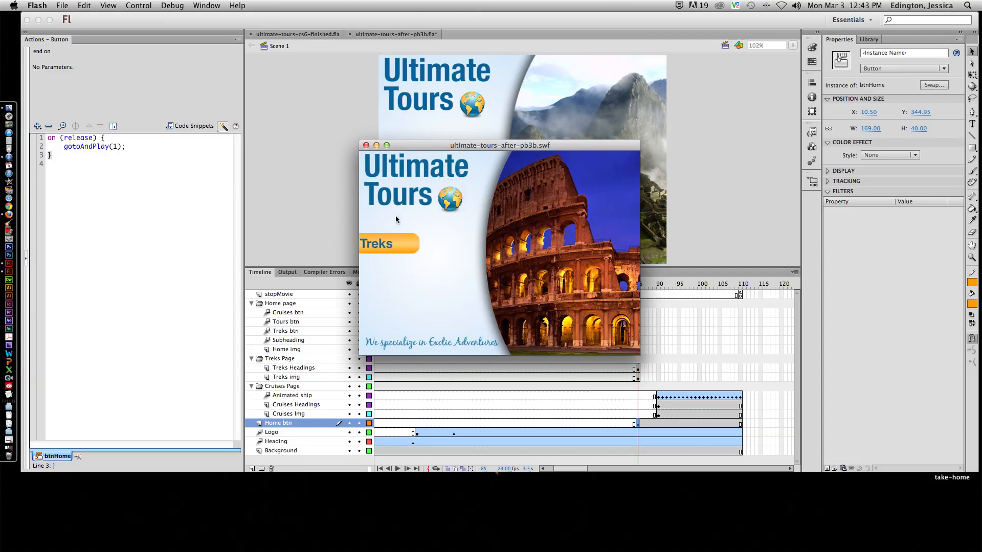
left_click(403, 242)
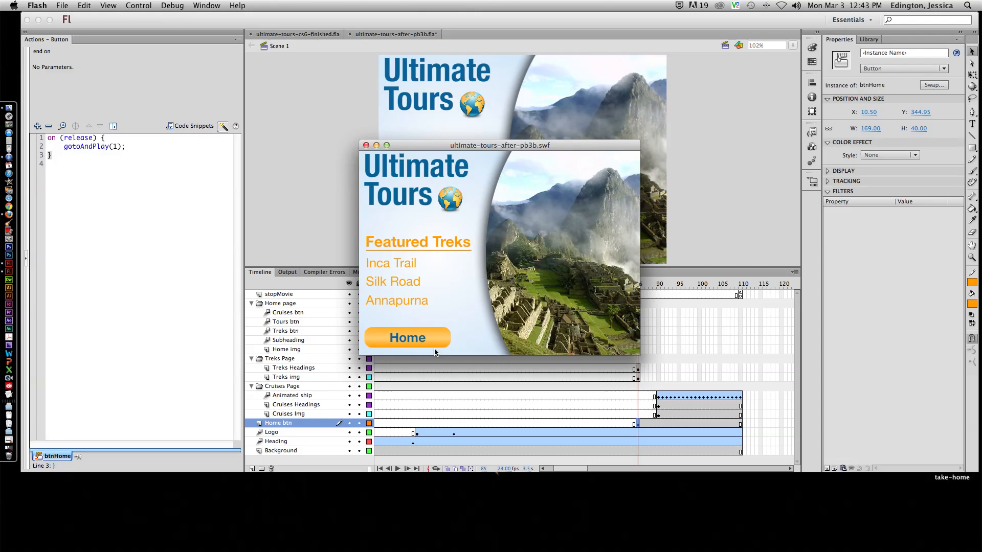
left_click(431, 342)
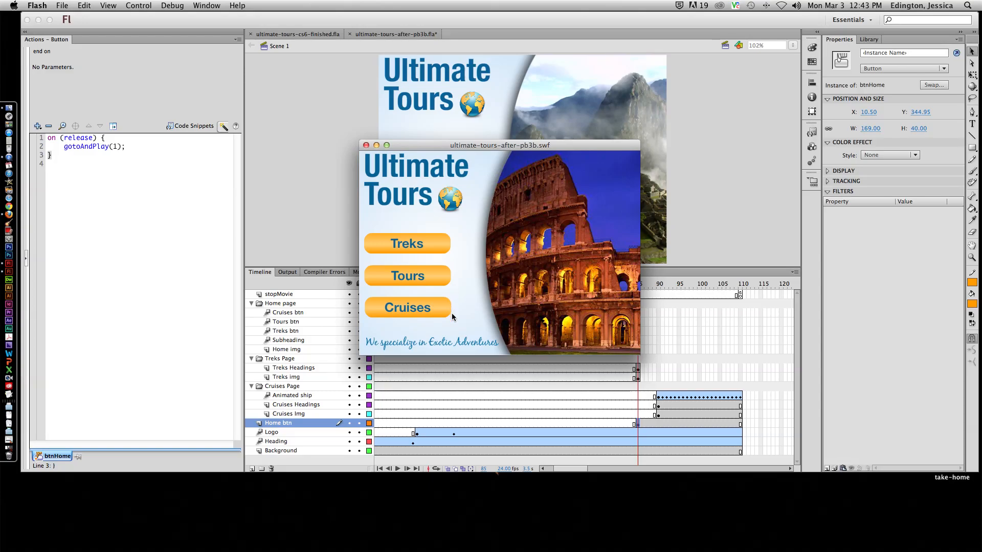
left_click(426, 310)
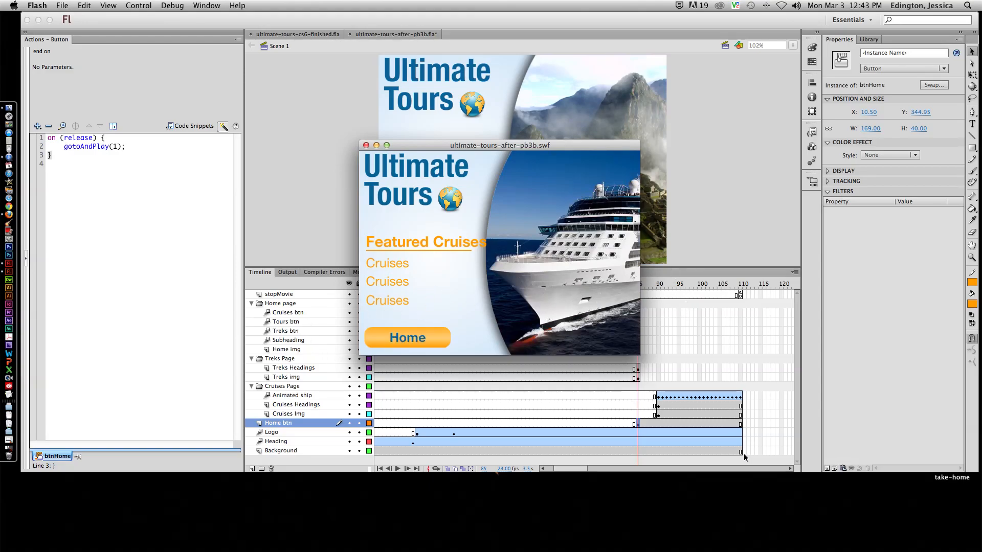
left_click(366, 145)
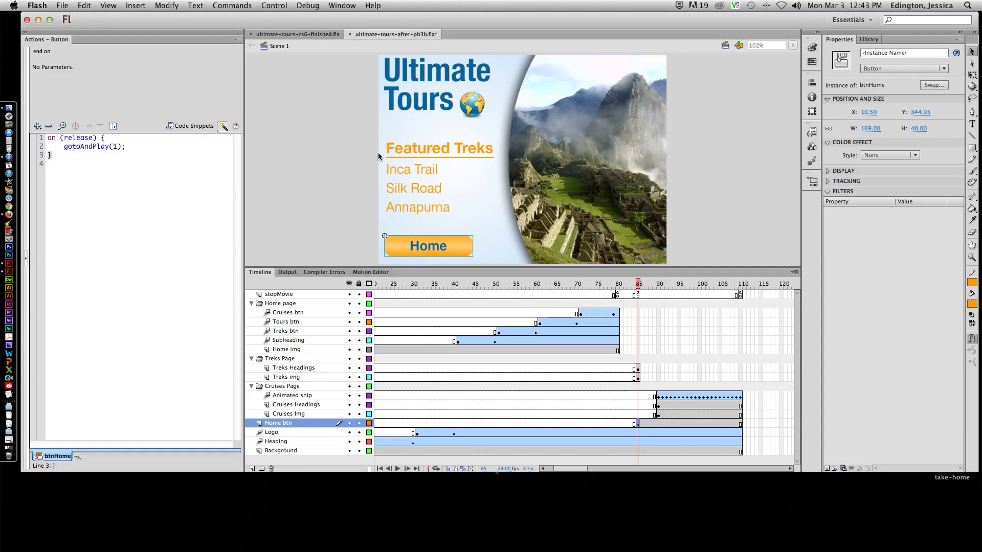
scroll(698, 366, "right", 5)
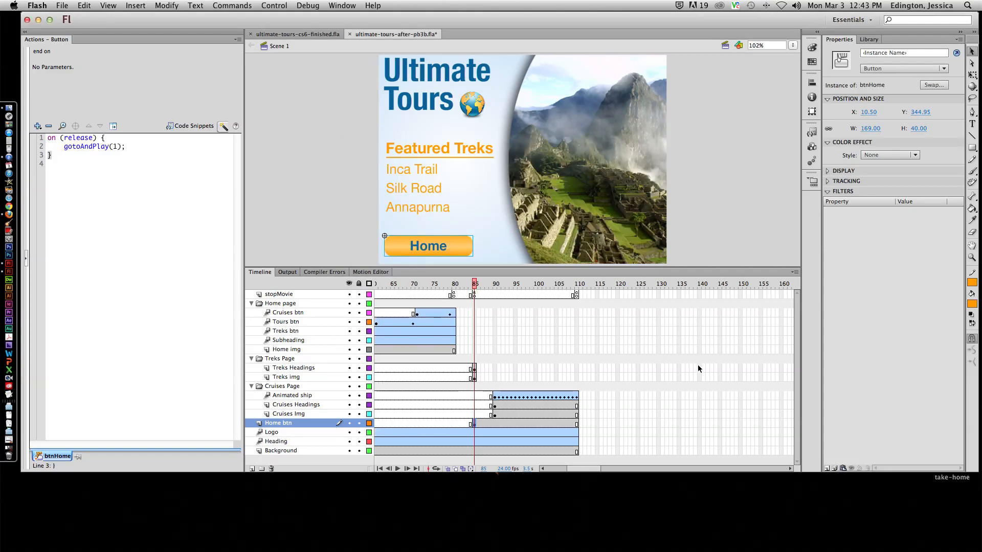
scroll(698, 368, "left", 2)
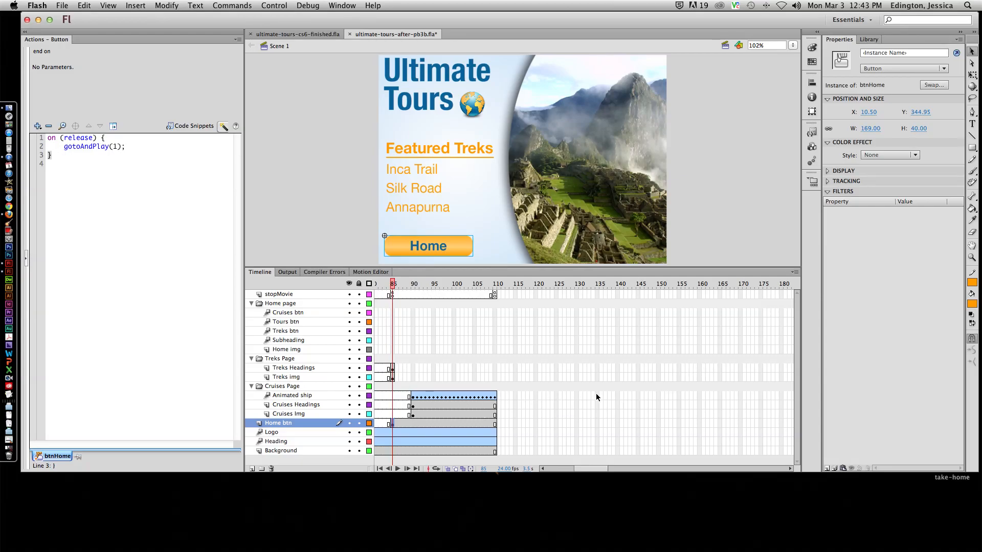
Extend the Cruises Page, Home btn, Logo, Heading and Background layers to frame 135 and move the last stopMovie keyframe to frame 135.
left_click_drag(597, 397, 596, 453)
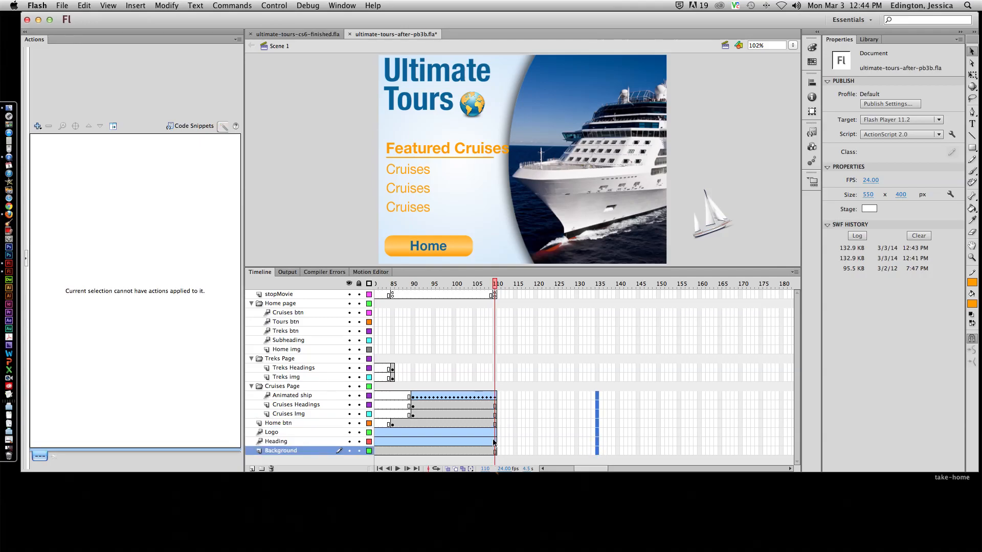
key("F5")
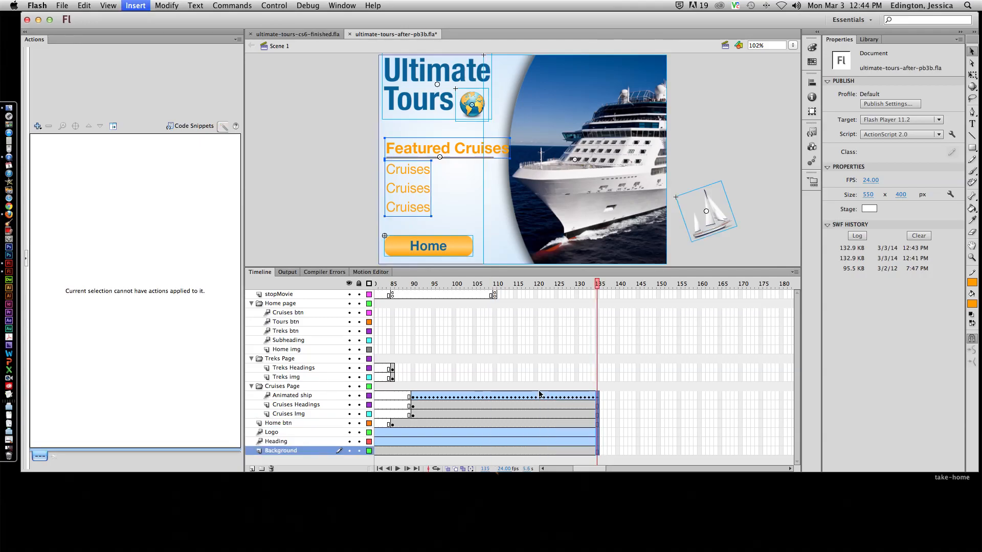
left_click(591, 284)
mouse_move(590, 285)
left_mouse_down()
mouse_move(425, 293)
mouse_move(597, 295)
left_mouse_up()
left_click(495, 296)
Go to frame 85 and set the Home button's gotoAndPlay action to frame 50.
left_click_drag(532, 285, 388, 295)
left_click(413, 290)
left_click(394, 283)
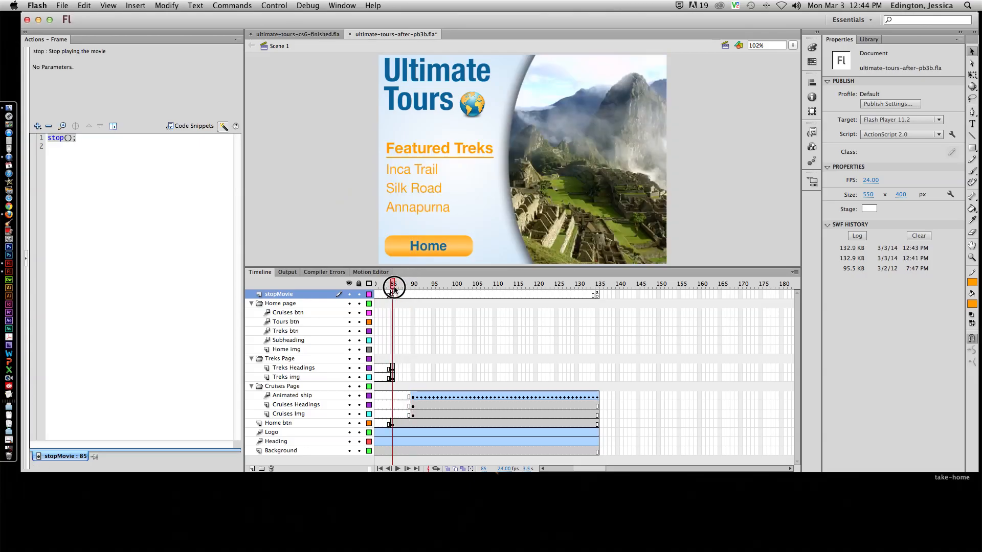
left_click(441, 248)
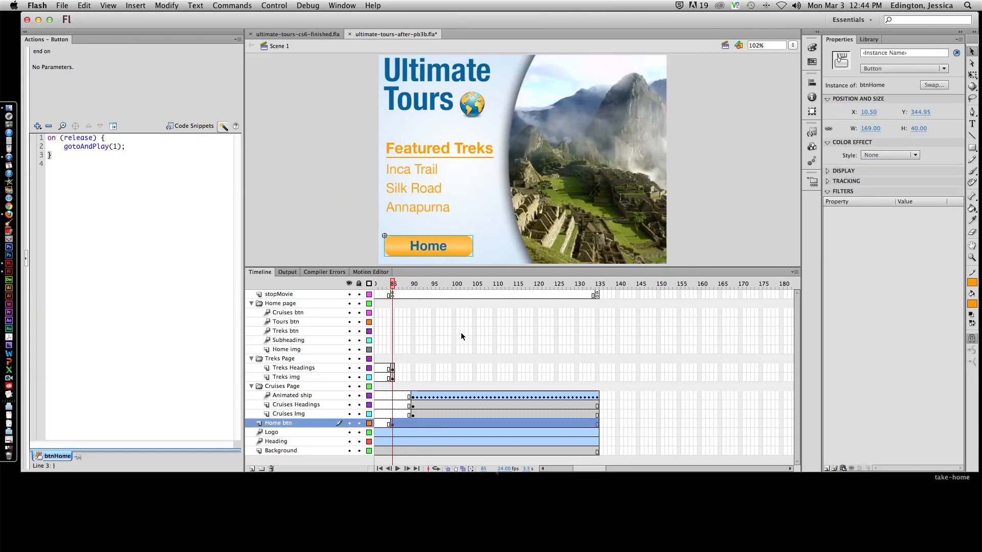
scroll(461, 338, "left", 10)
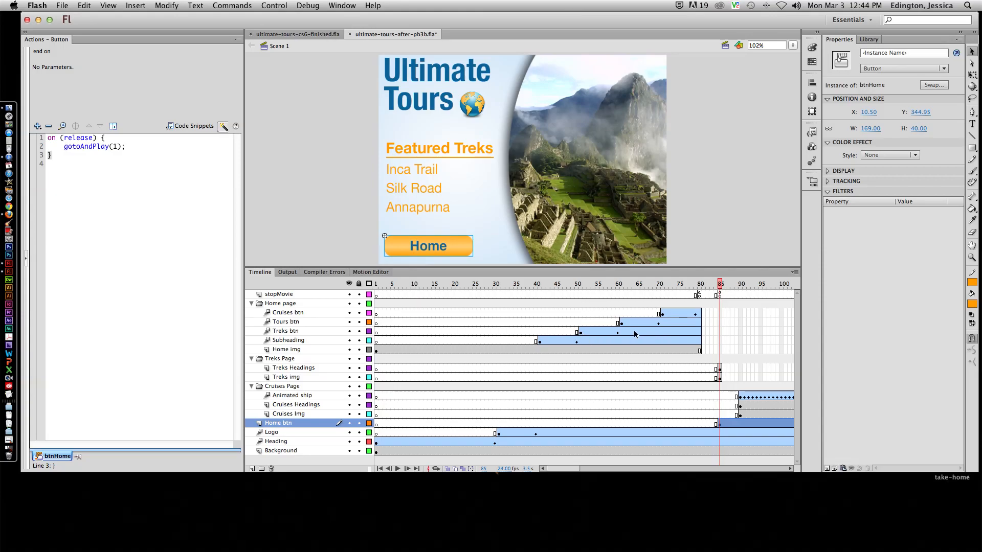
left_click(117, 147)
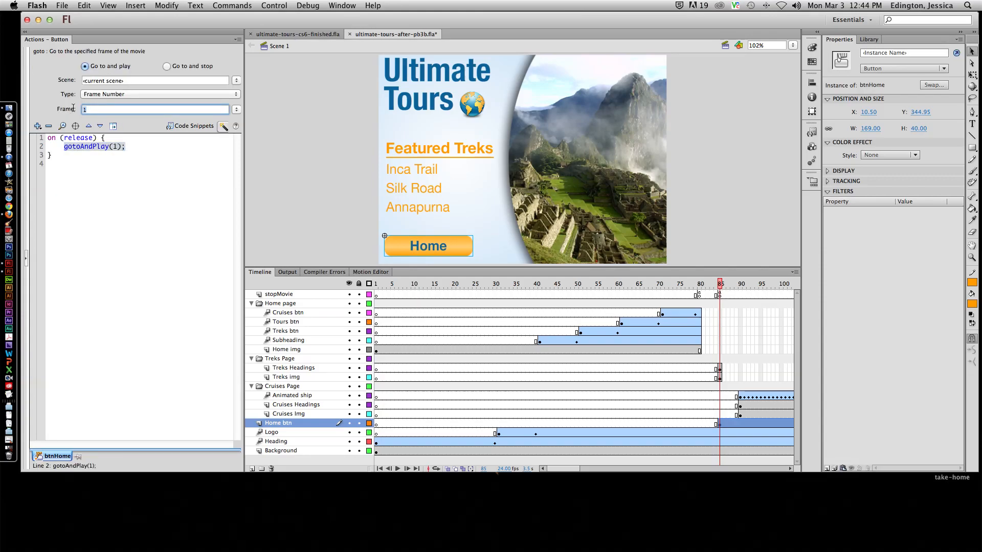
type("50")
left_click(731, 313)
Test the movie, trying the Treks, Home and Cruises buttons, and close the preview.
key("super+Return")
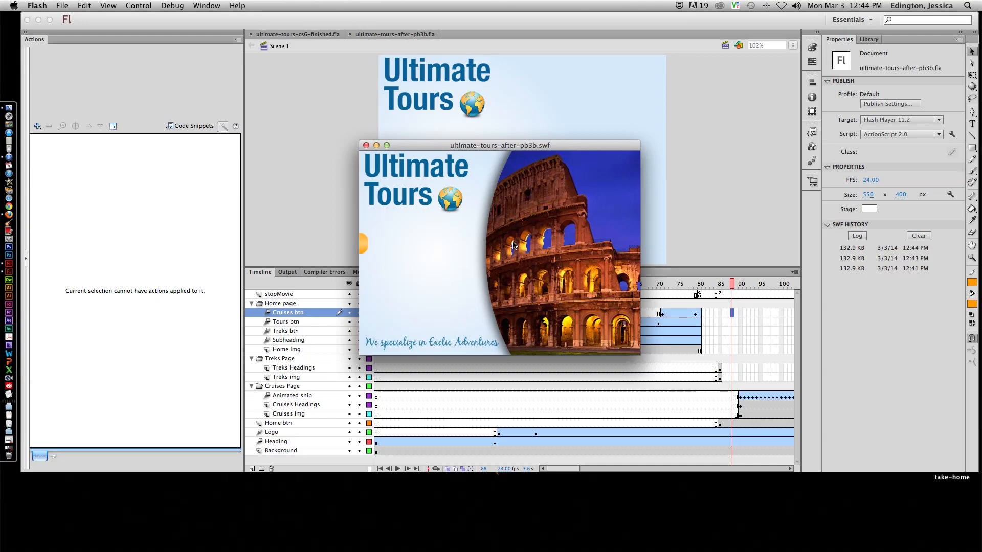
left_click(445, 243)
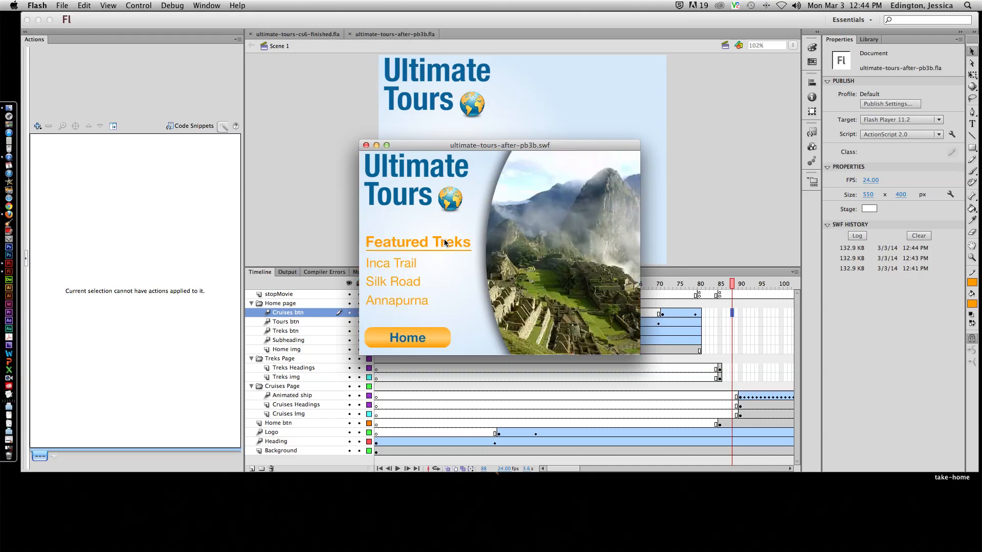
left_click(432, 337)
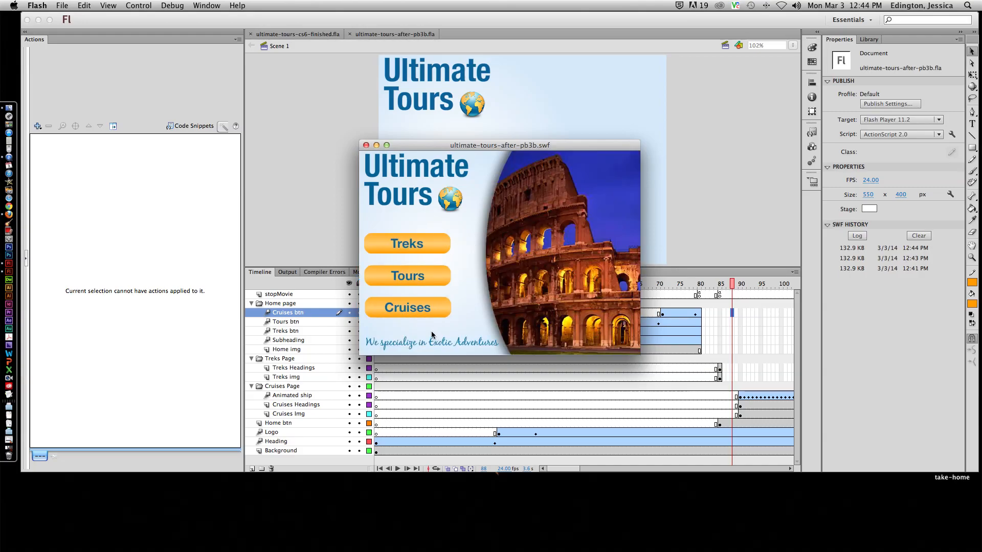
left_click(422, 312)
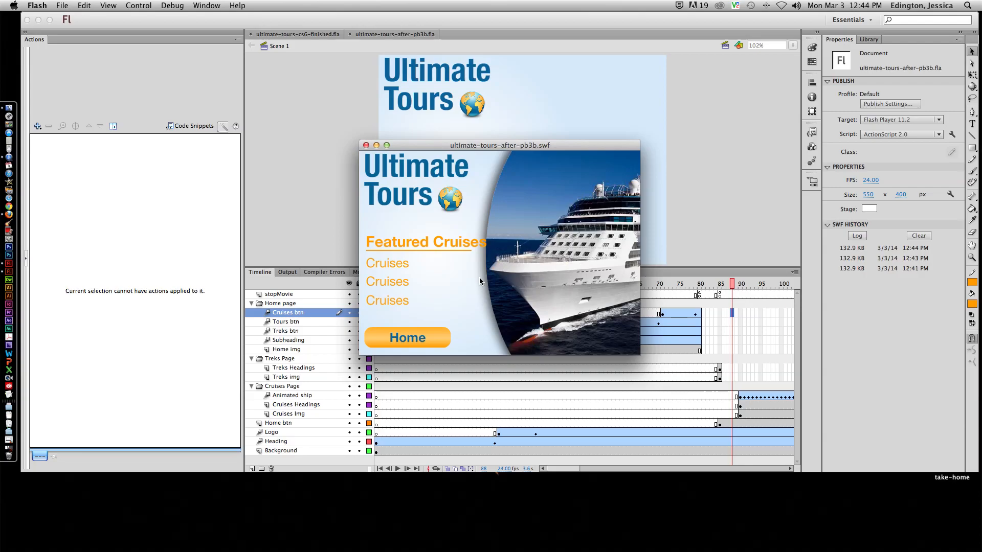
left_click(366, 145)
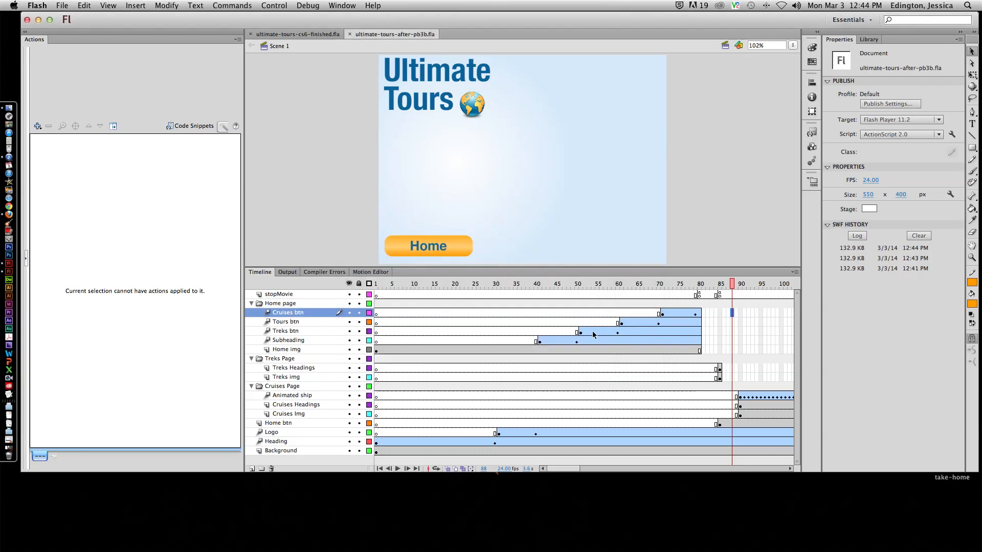
Add a layer above the Home page folder, directly below stopMovie, and name it Page Labels.
scroll(577, 331, "right", 5)
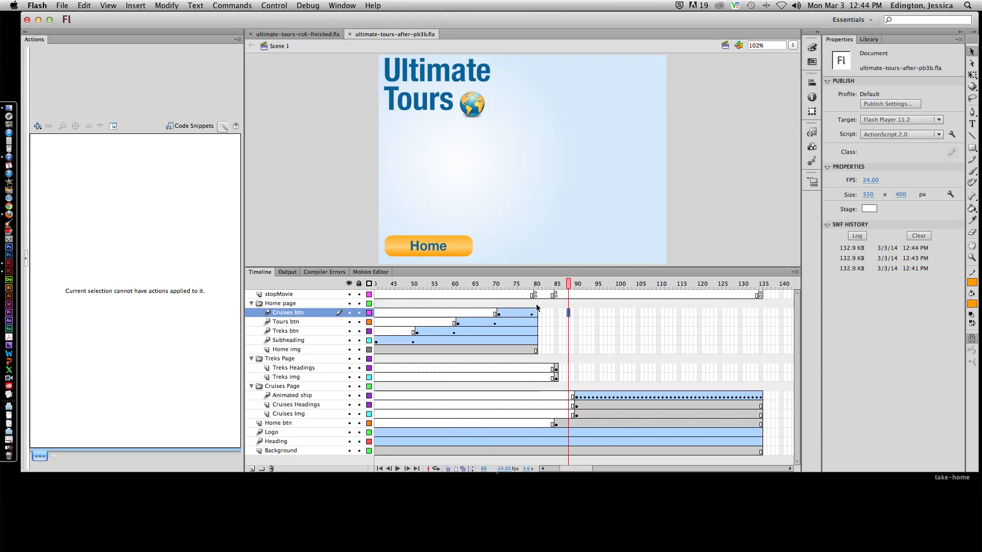
left_click(305, 304)
left_click(252, 468)
left_click(275, 303)
double_click(275, 303)
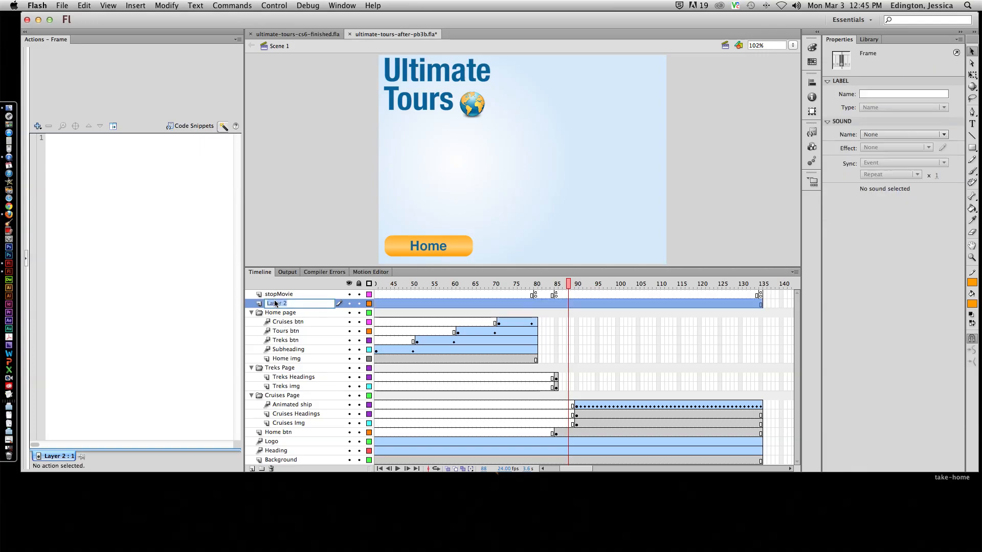
key("BackSpace")
key("Return")
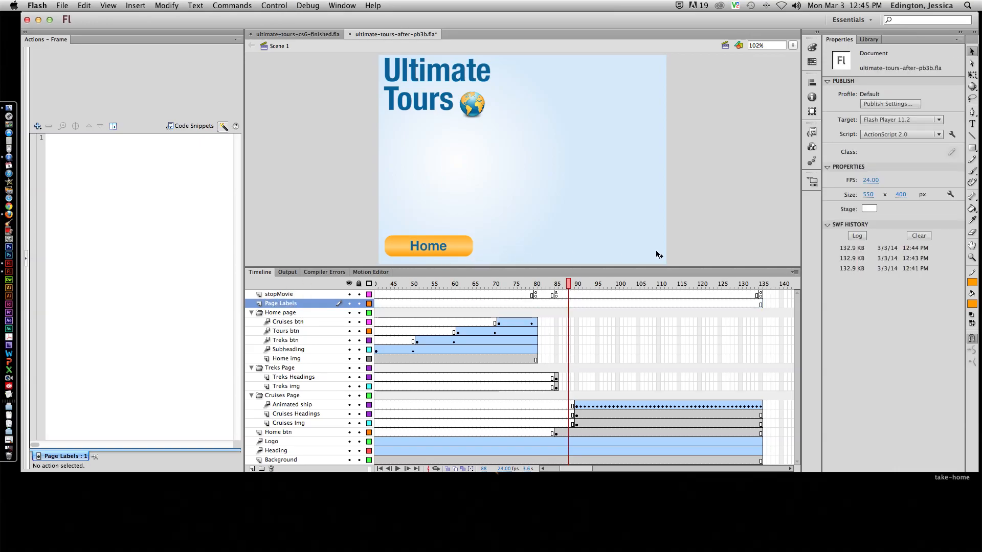
Insert a blank keyframe at frame 80 of the Page Labels layer and label it Home.
left_click(535, 304)
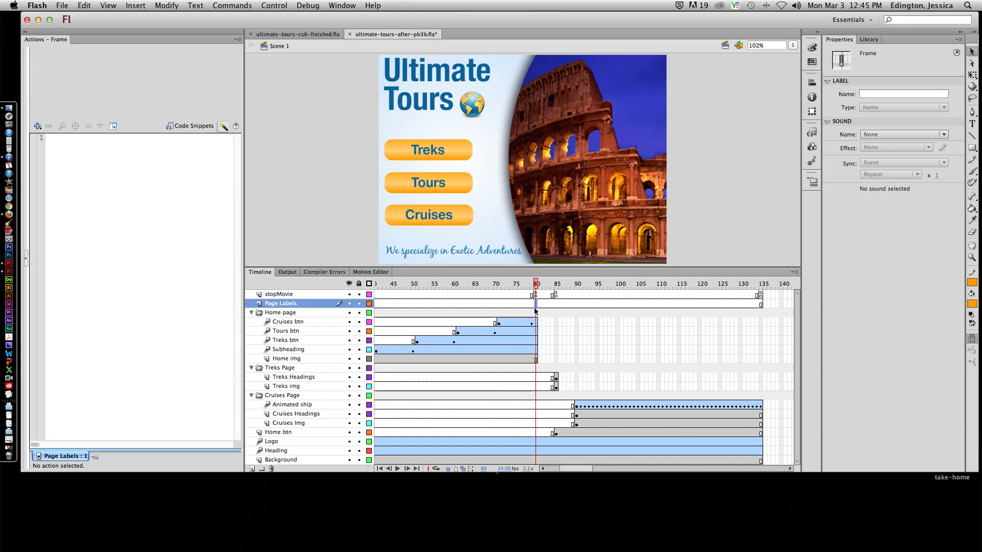
key("F7")
left_click(874, 94)
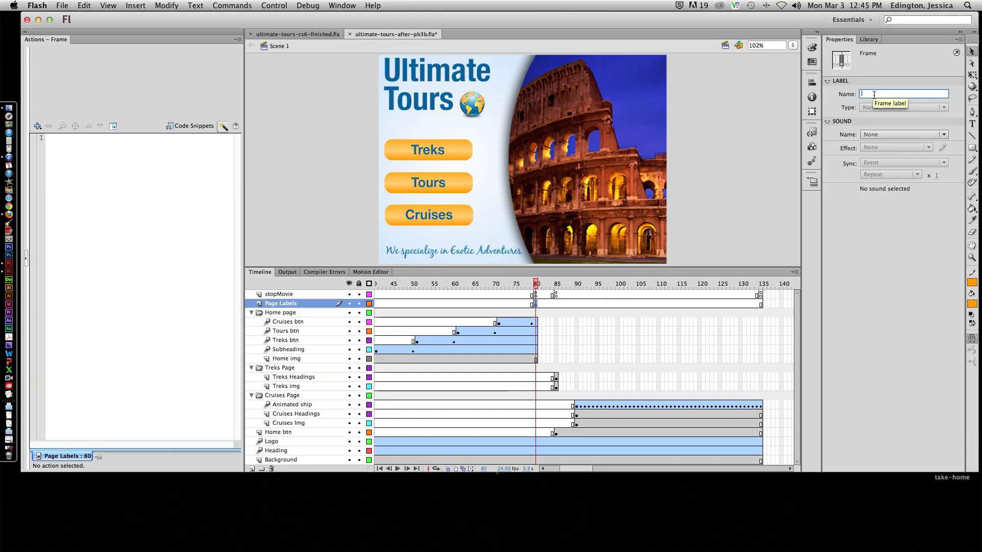
type("Home")
key("Return")
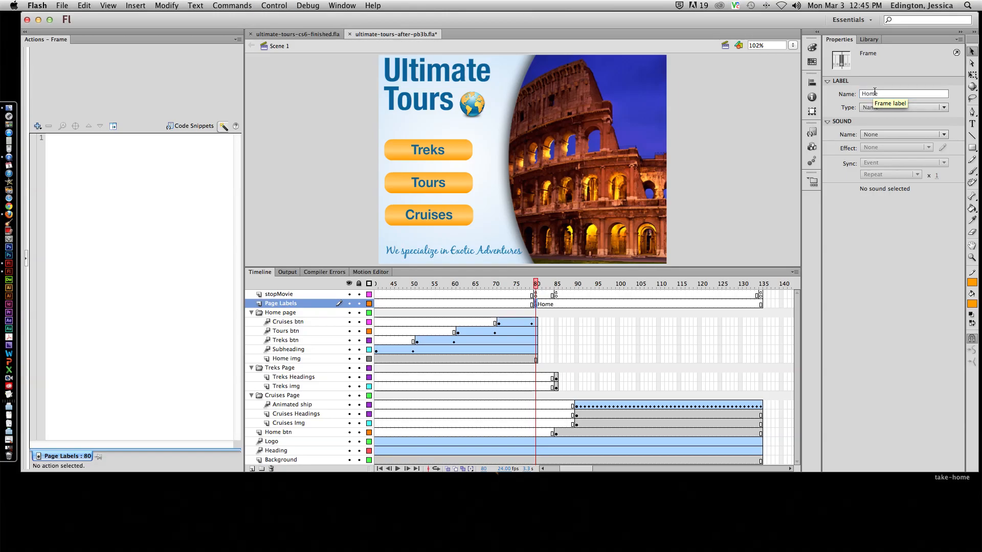
Add a keyframe at frame 85 of the Page Labels layer and label it Treks.
left_click(544, 304)
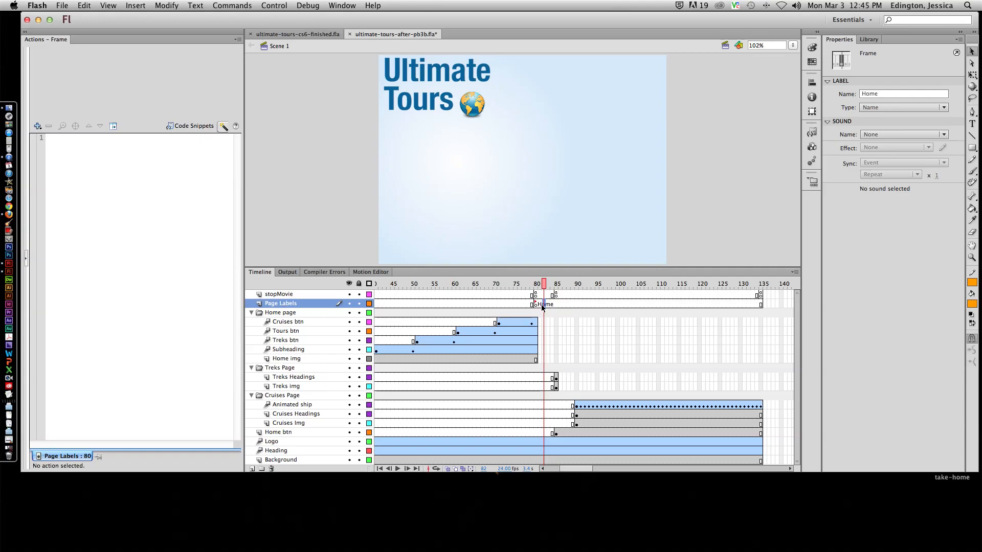
left_click(535, 304)
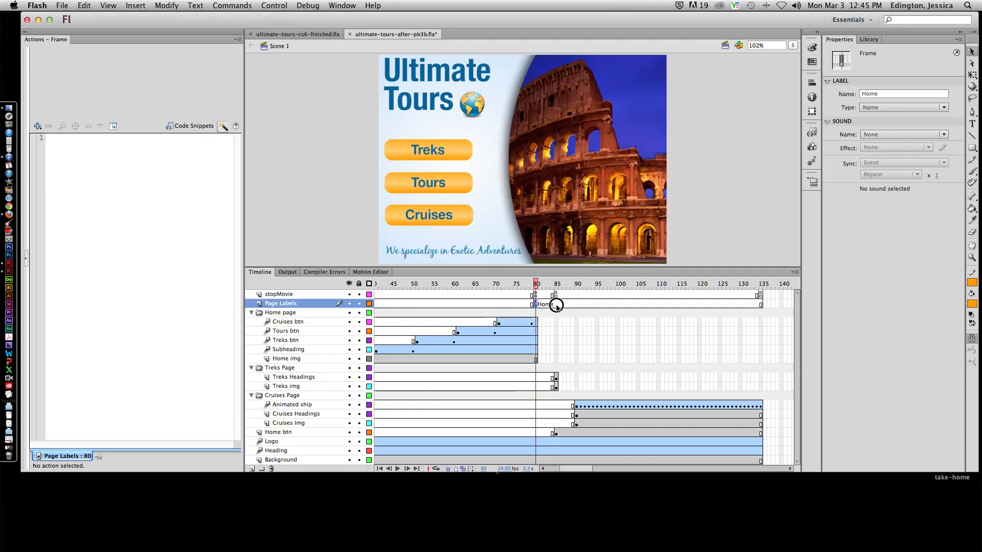
left_click(556, 306)
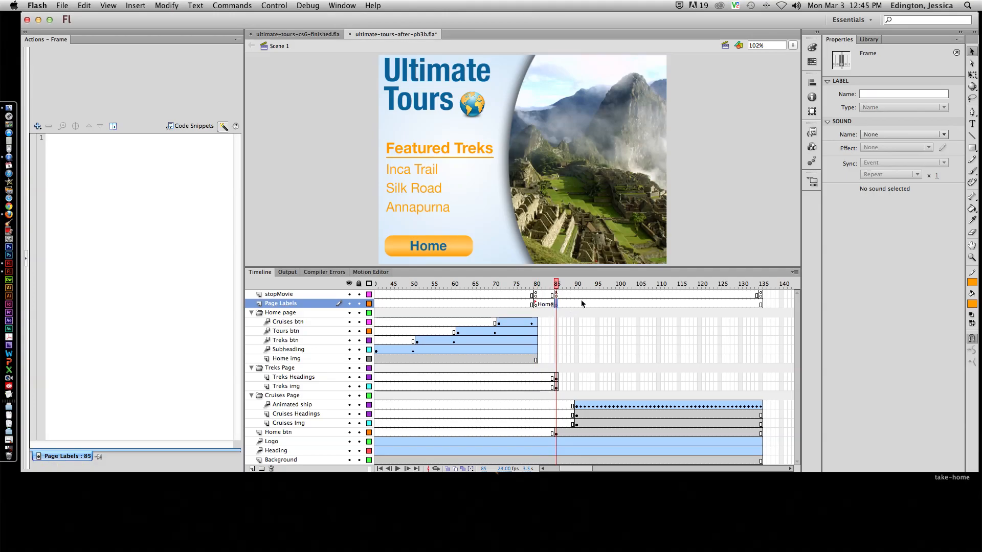
left_click(882, 95)
type("Treks")
key("Return")
Add a keyframe at frame 90 of the Page Labels layer and label it Cruises.
left_click(577, 304)
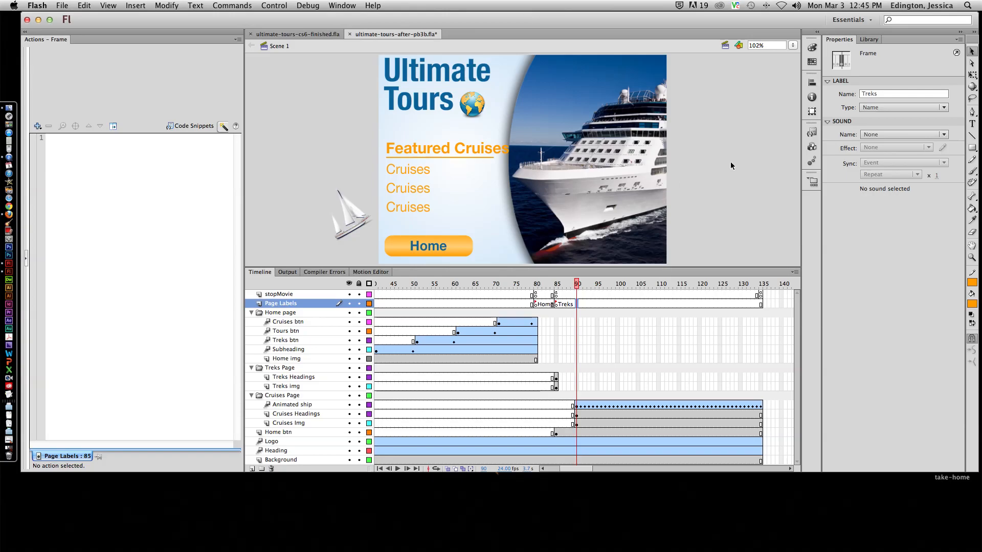
key("F6")
left_click(880, 94)
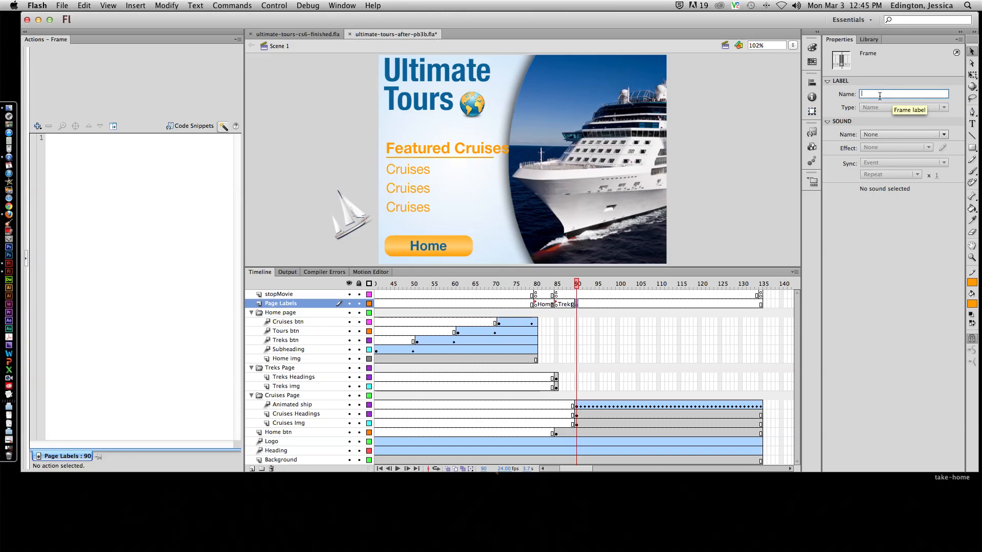
type("Cruises")
key("Return")
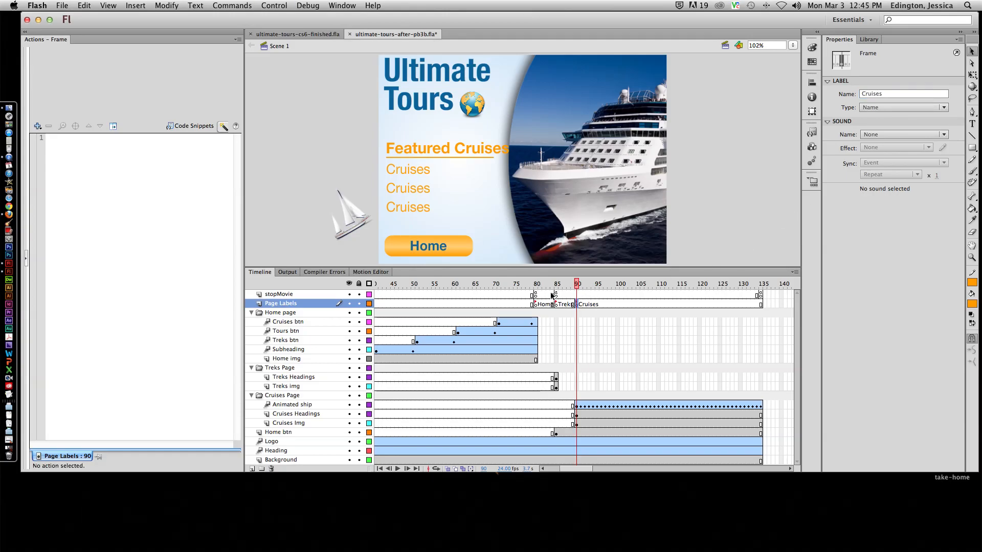
Change the Treks button's goto action at frame 80 to type Frame Label with Treks as the target.
left_click(535, 285)
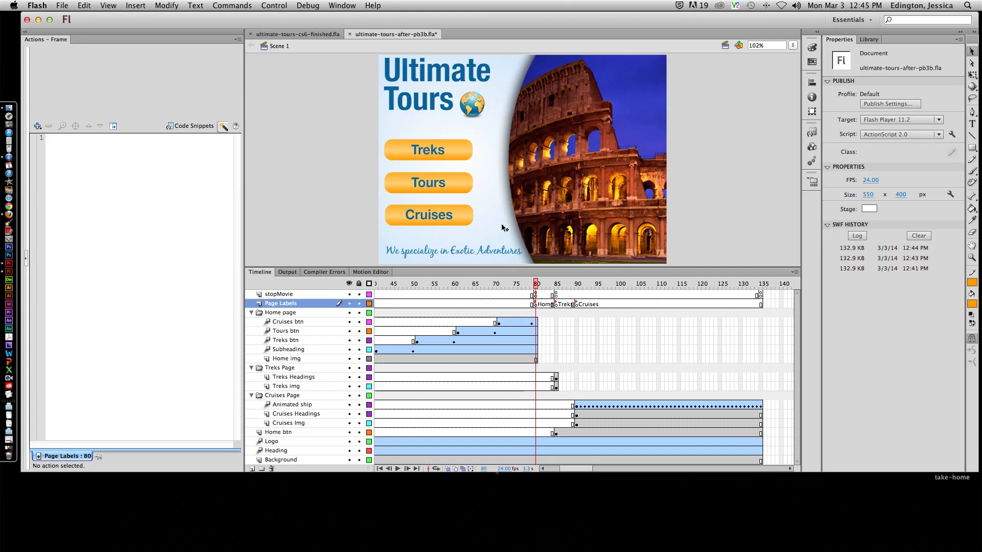
left_click(462, 161)
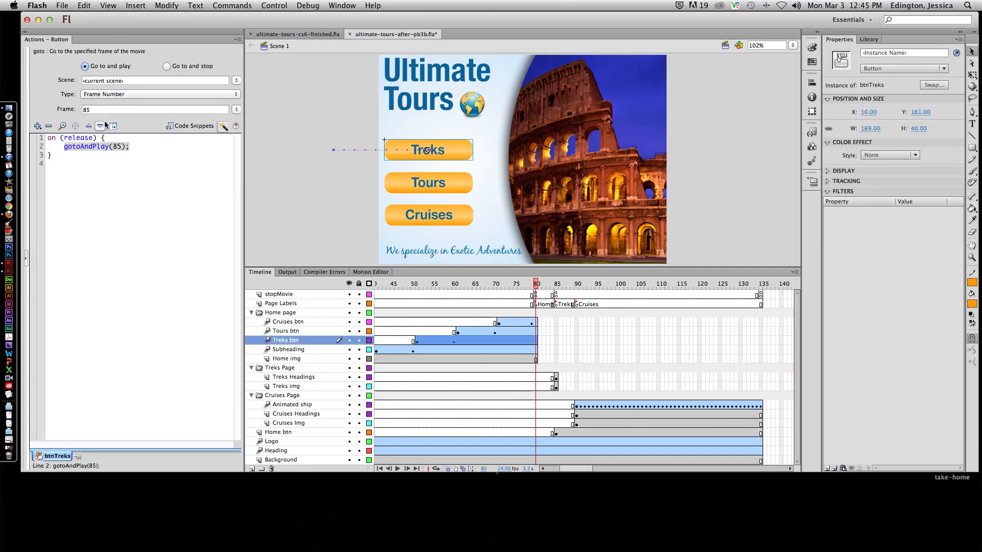
left_click(97, 94)
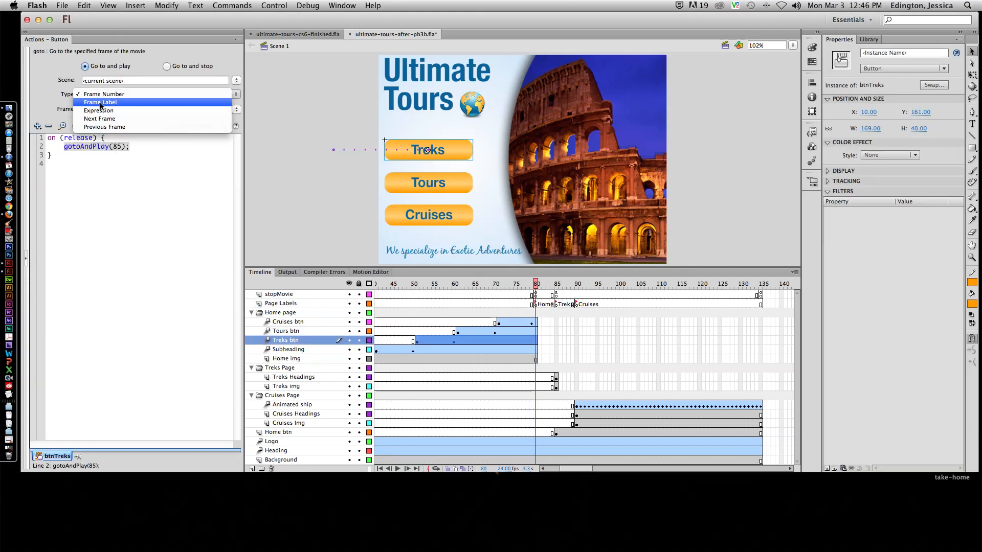
left_click(100, 96)
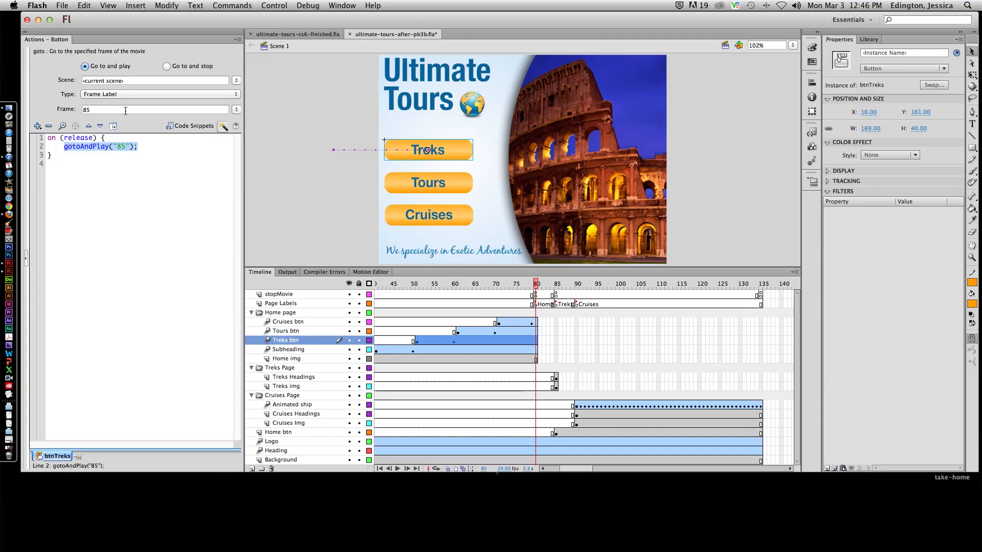
left_click(235, 110)
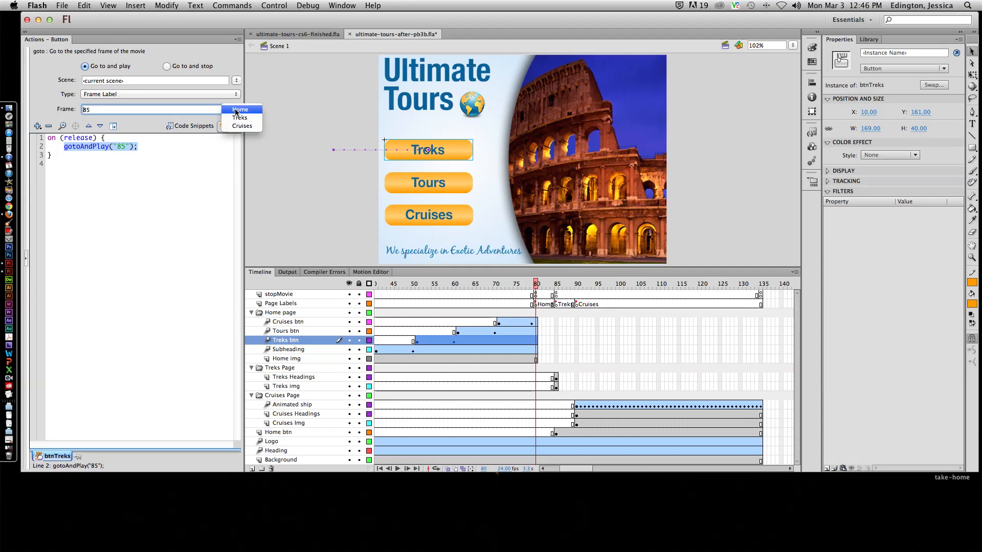
left_click(239, 118)
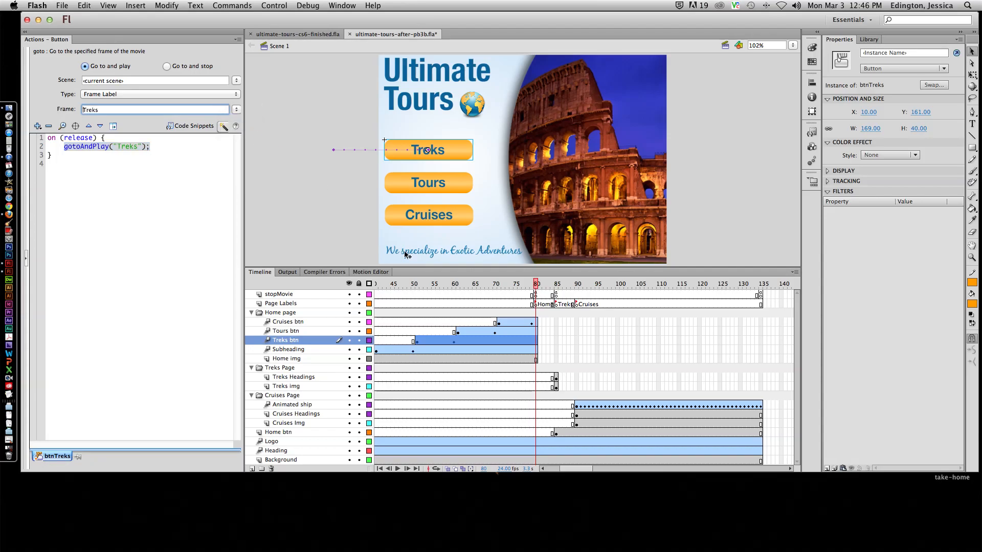
Change the Cruises button's goto action to type Frame Label with Cruises as the target.
left_click(468, 222)
left_click(184, 94)
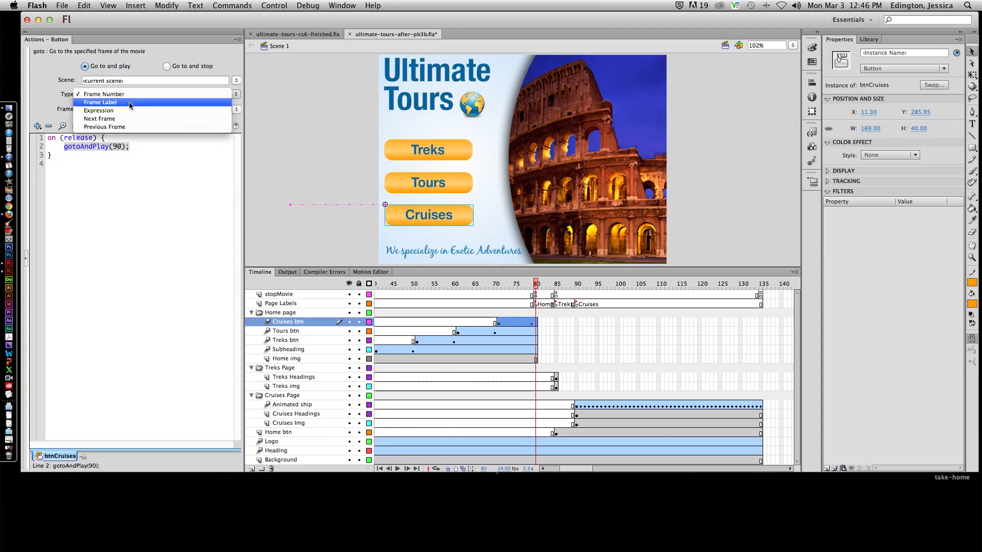
left_click(130, 103)
left_click(237, 109)
left_click(240, 125)
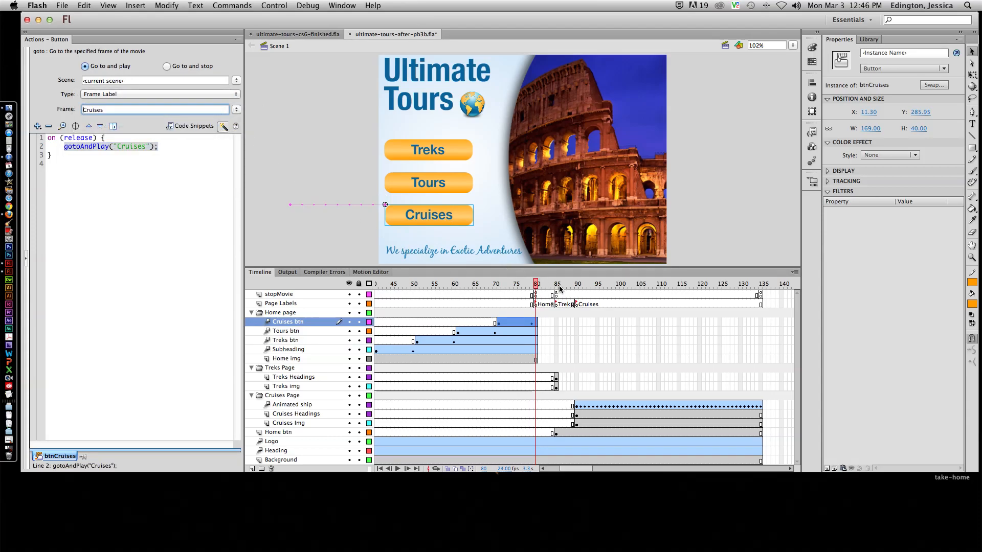
Change the Home button's goto action at frame 85 to type Frame Label with Home as the target.
left_click_drag(538, 287, 558, 286)
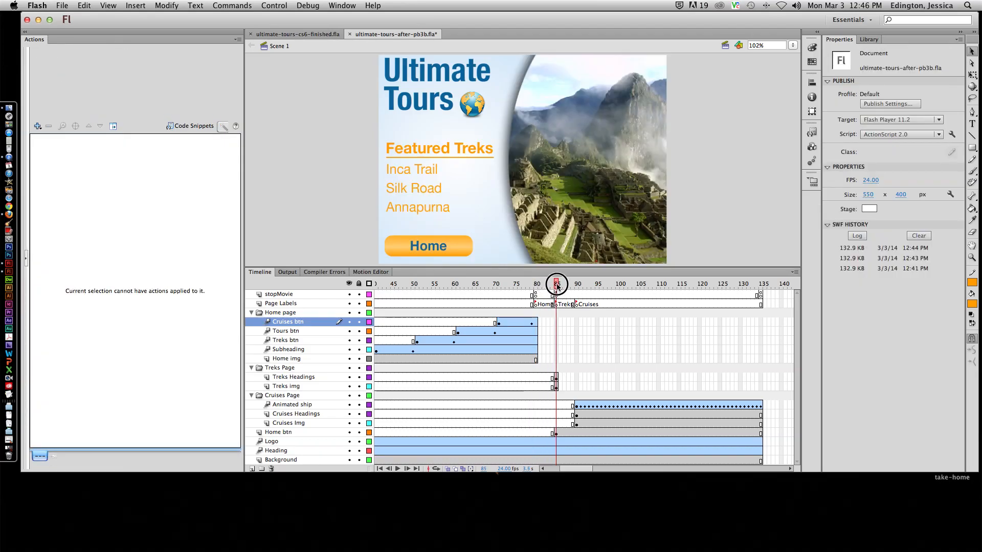
left_click(456, 245)
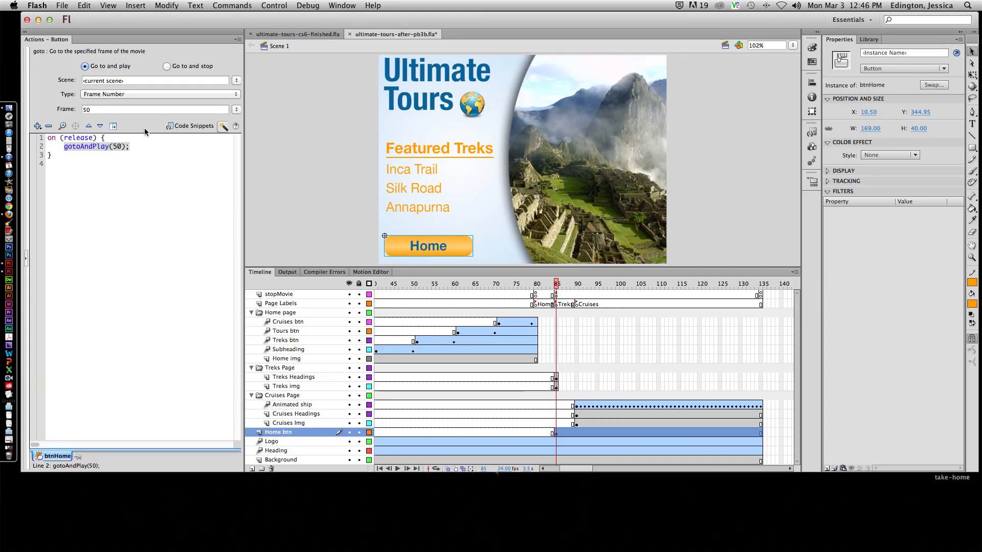
left_click(129, 93)
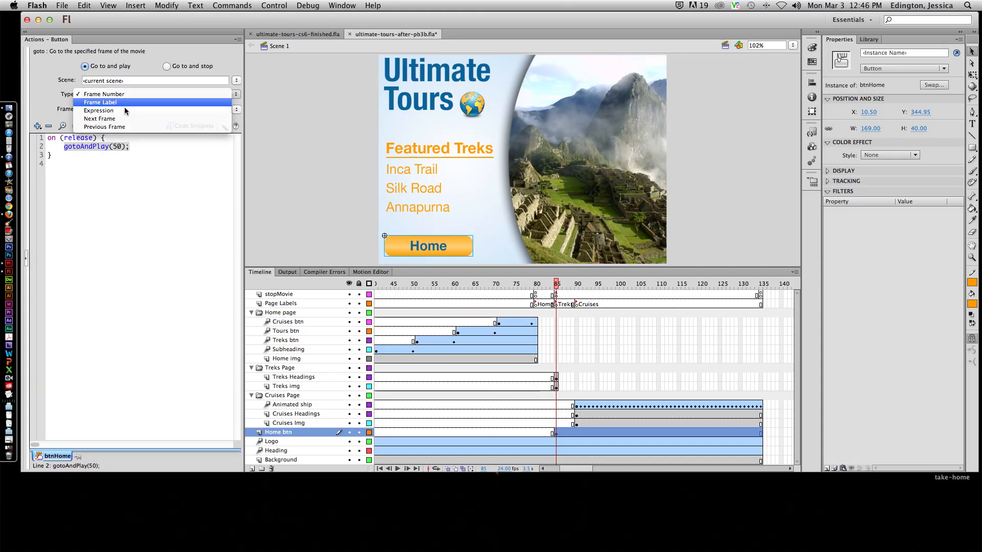
left_click(125, 104)
left_click(236, 110)
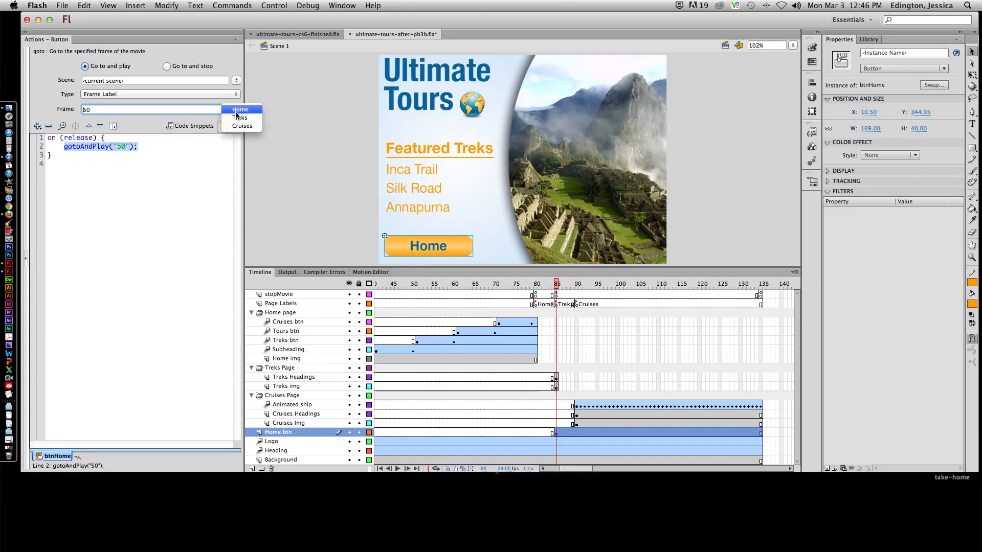
left_click(238, 111)
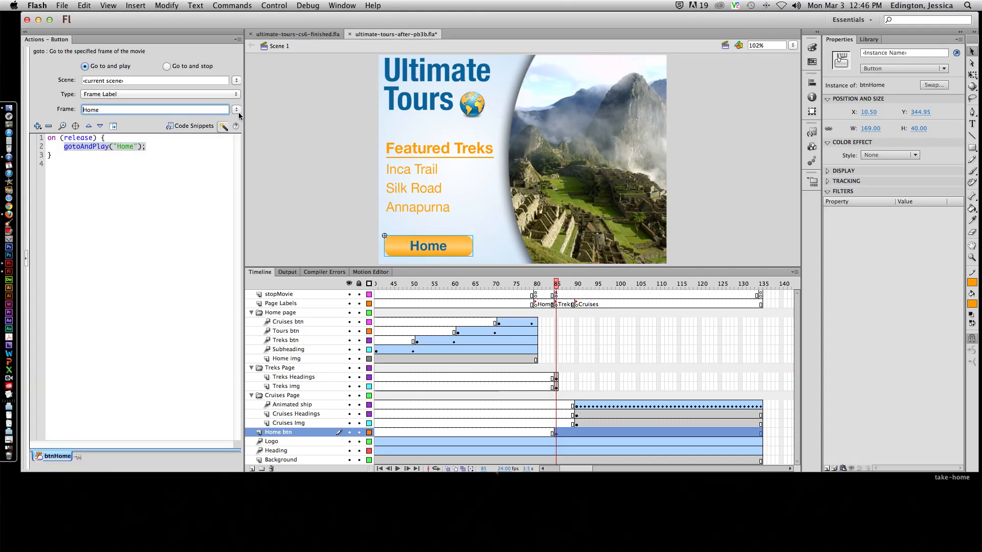
Review the Home, Treks and Cruises labels on the Page Labels layer and the Cruises page keyframes at frame 90.
left_click_drag(556, 284, 576, 284)
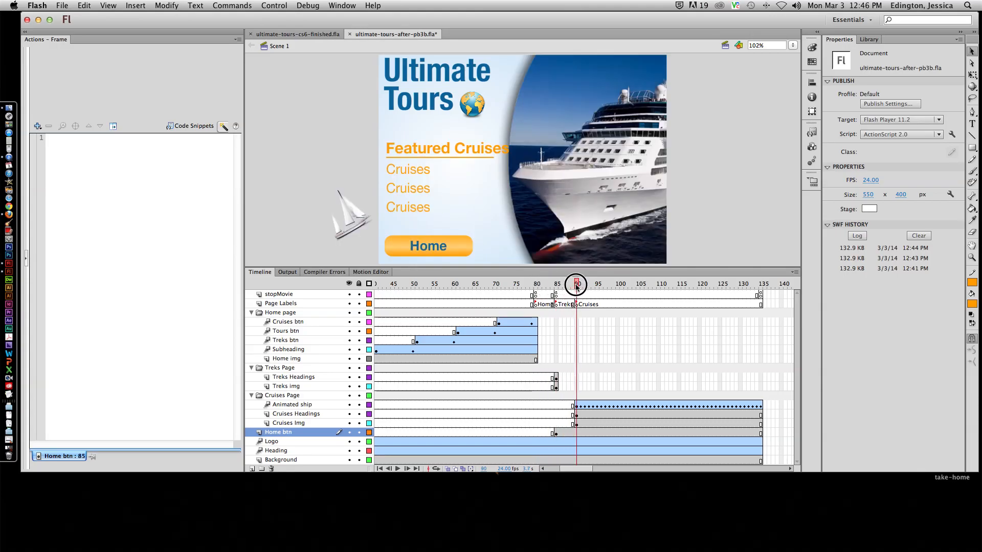
left_click(536, 305)
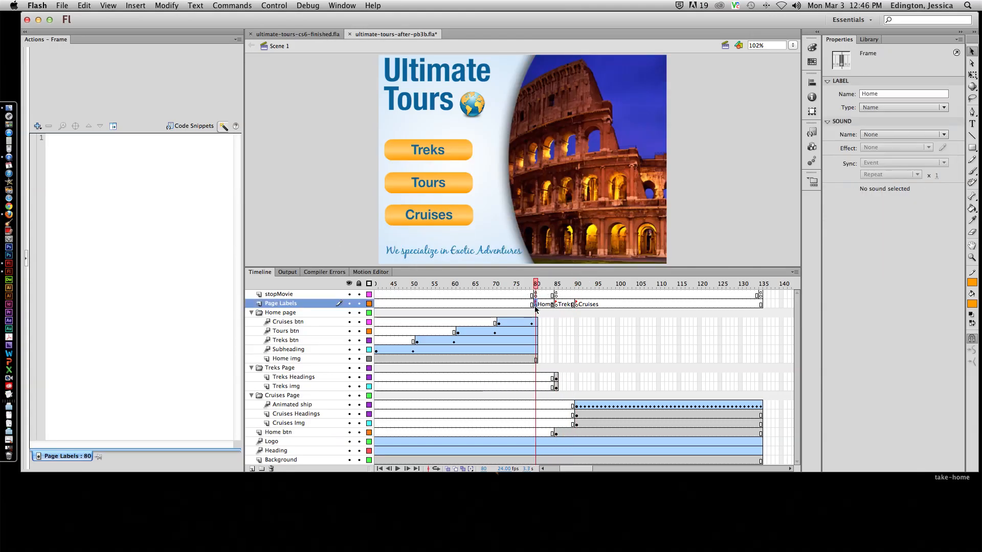
left_click(557, 304)
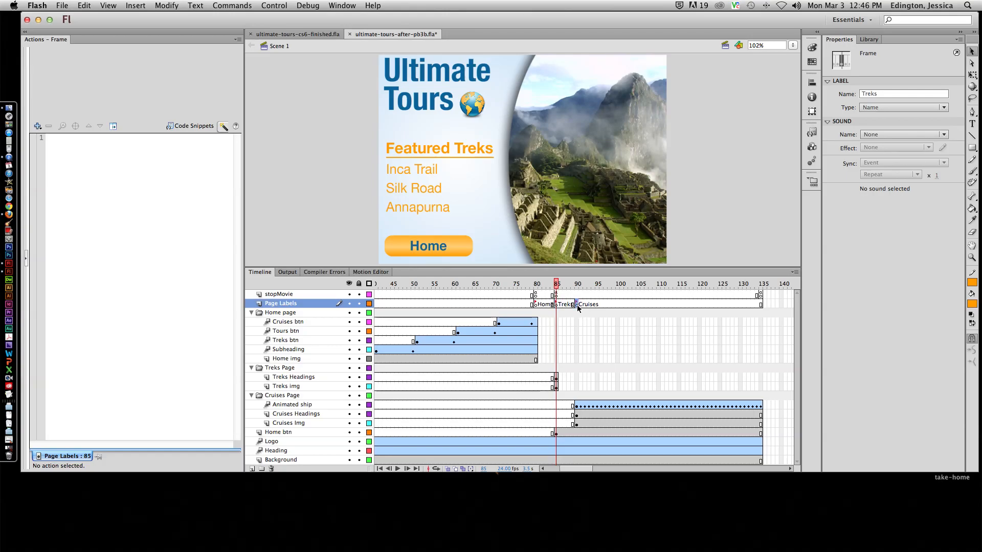
left_click(578, 307)
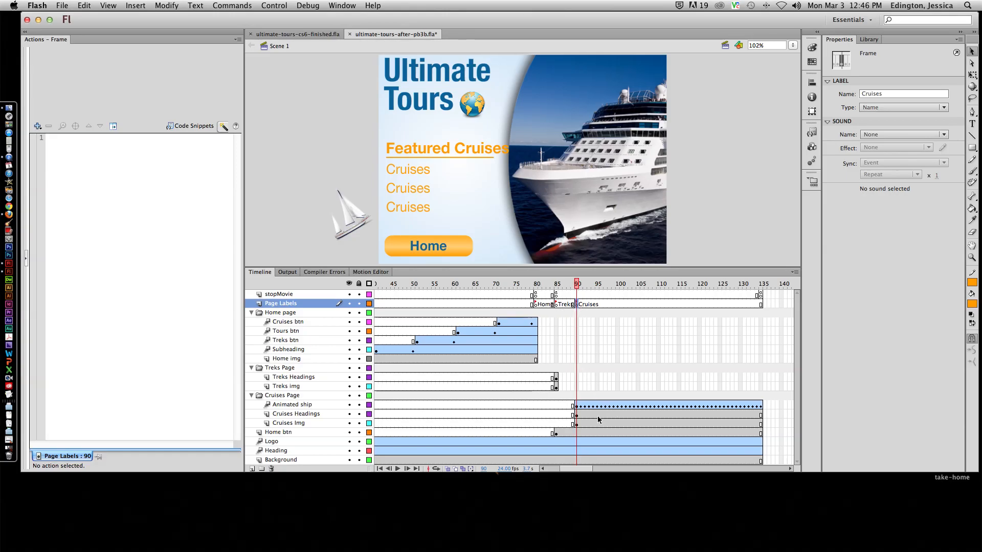
left_click(578, 408)
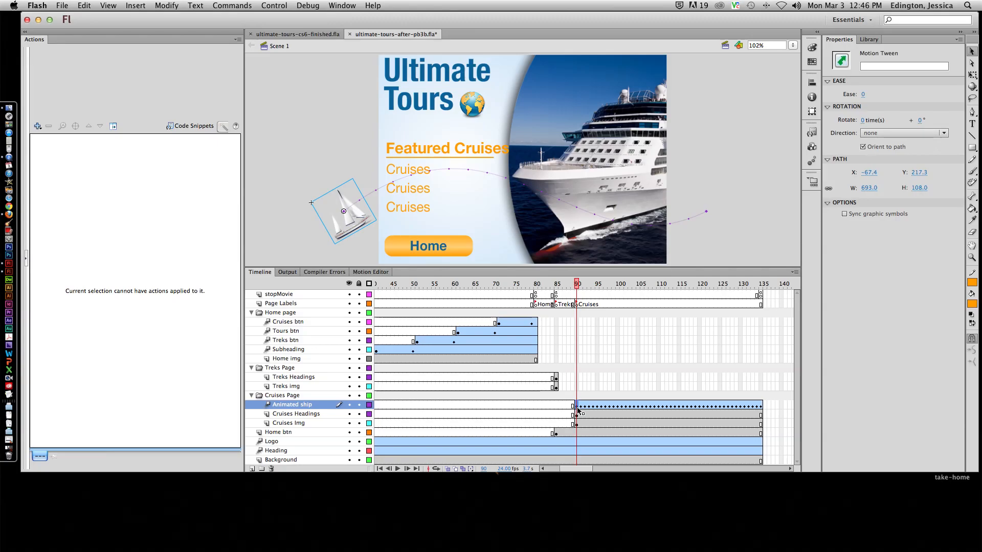
left_click(577, 415)
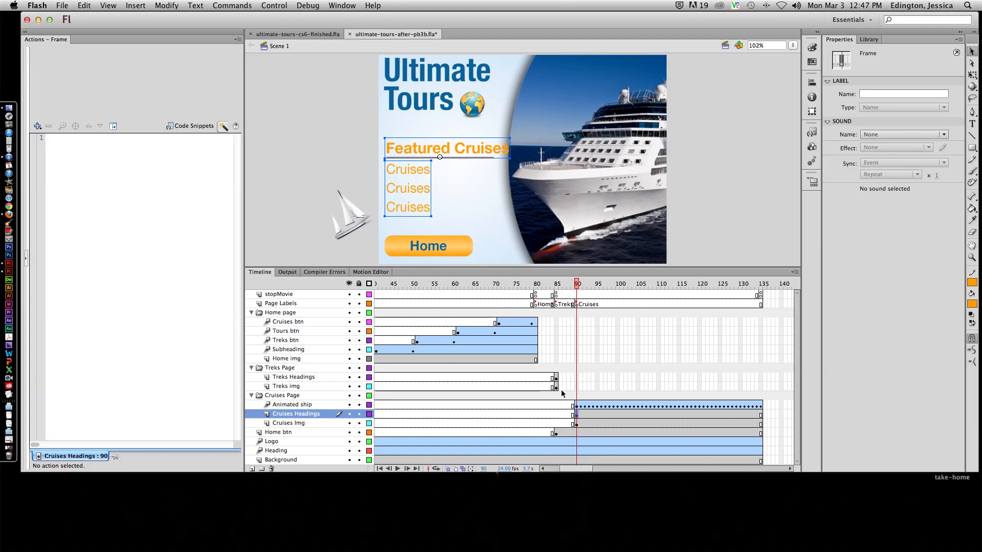
Switch to Flash CC with ultimate-tours-cc.fla and rename the stopMovie layer as Actions.
left_click(9, 271)
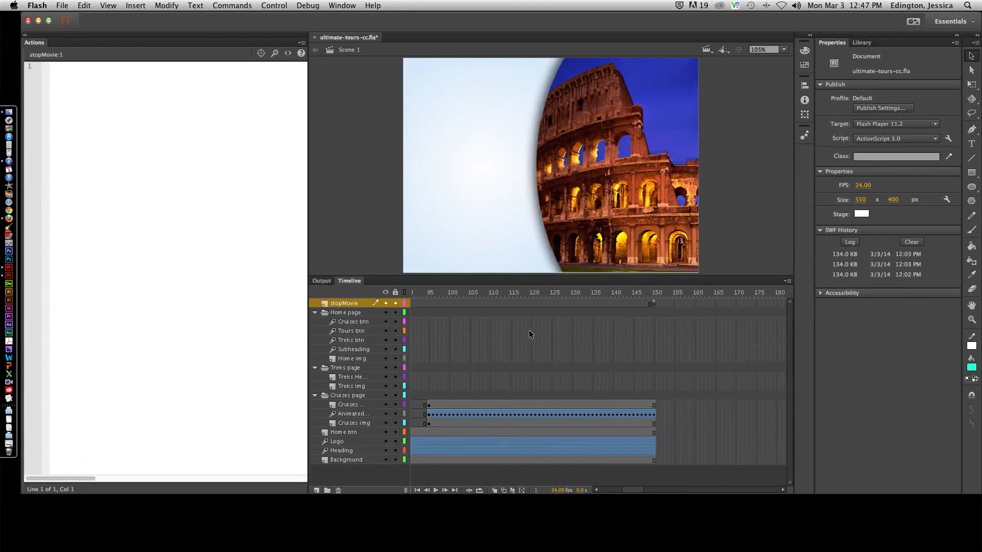
scroll(529, 331, "right", 5)
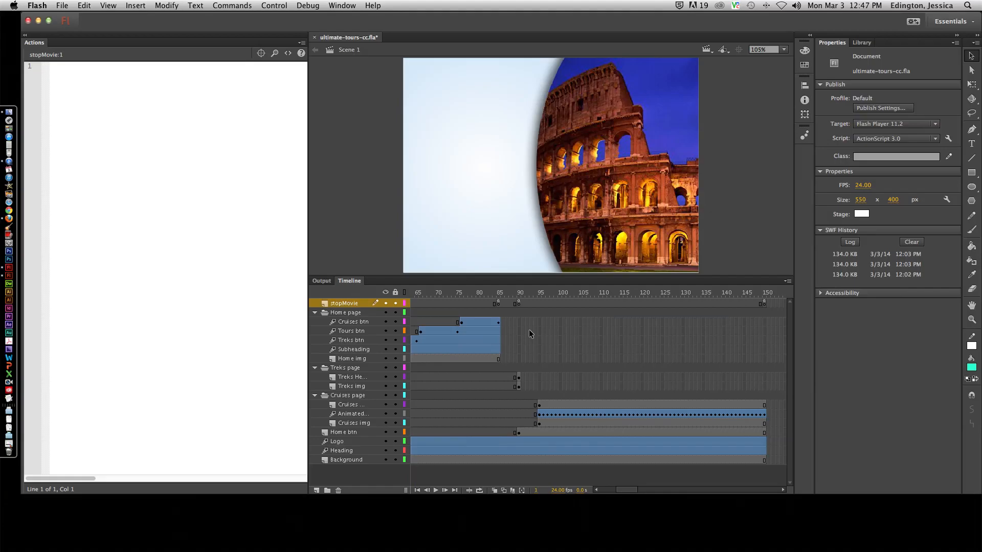
left_click(500, 303)
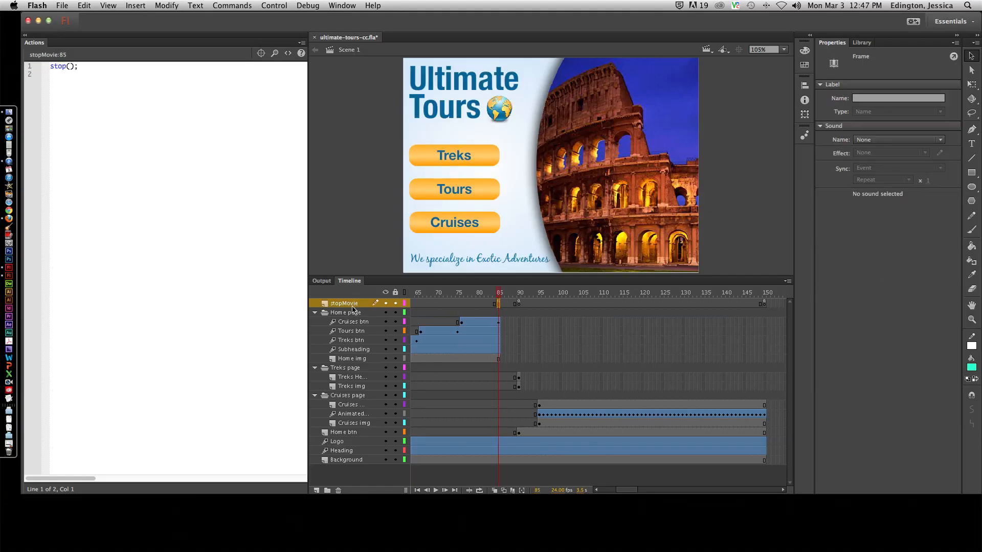
left_click(350, 306)
double_click(350, 304)
type("Actions")
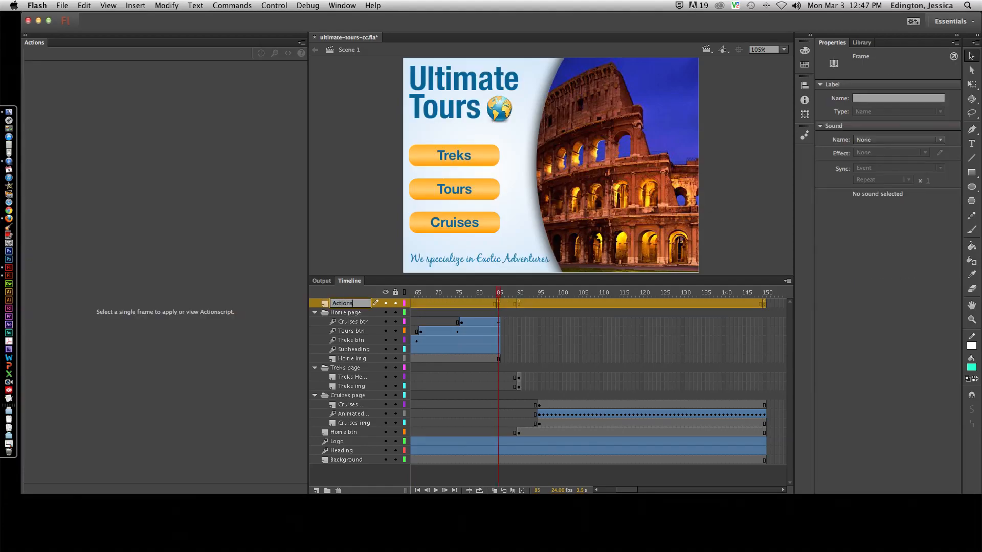
key("Return")
Inspect the scripts on the Actions layer's keyframes at frames 85, 90 and 150.
left_click(498, 304)
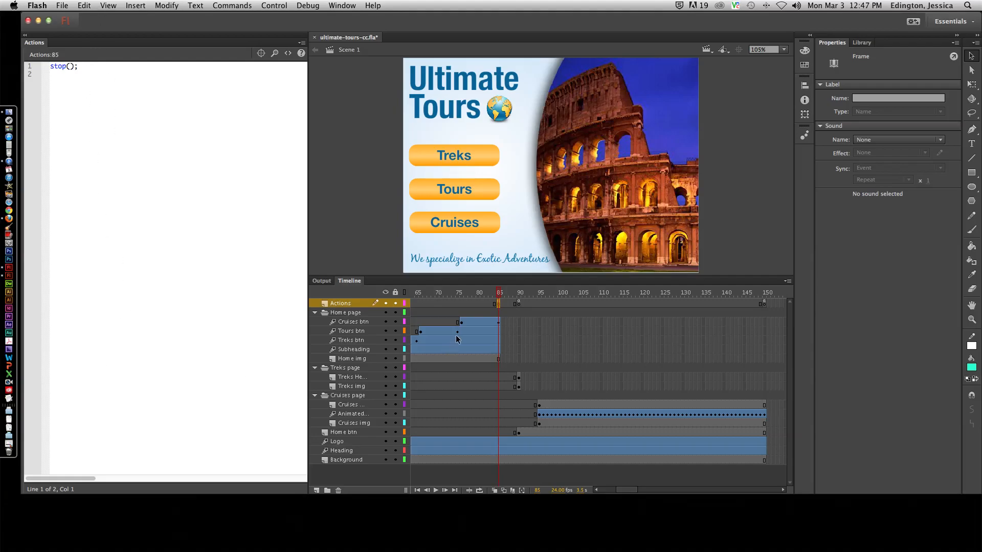
left_click(520, 304)
left_click(764, 304)
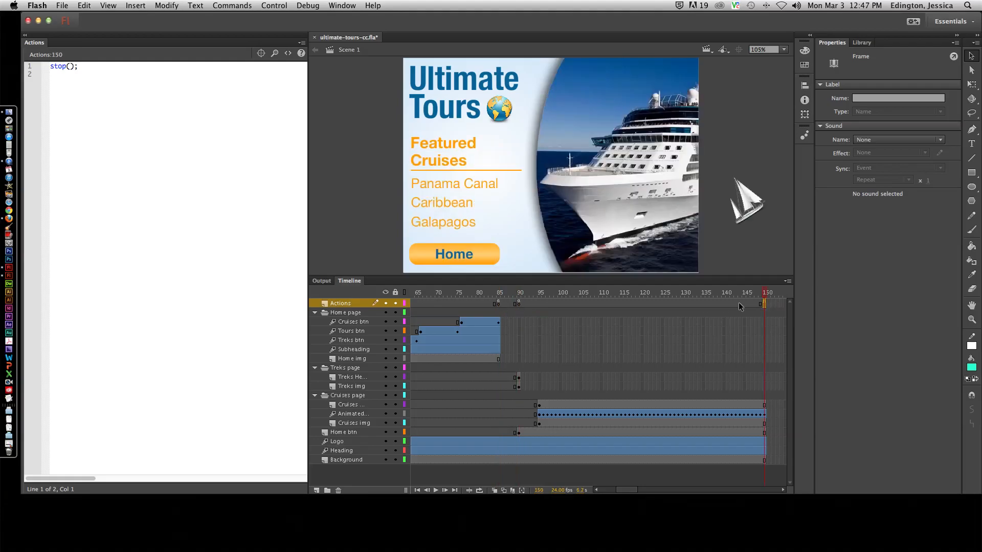
At frame 85, name the Treks button instance Treks_btn and the Cruises button instance Cruises_btn.
left_click(499, 304)
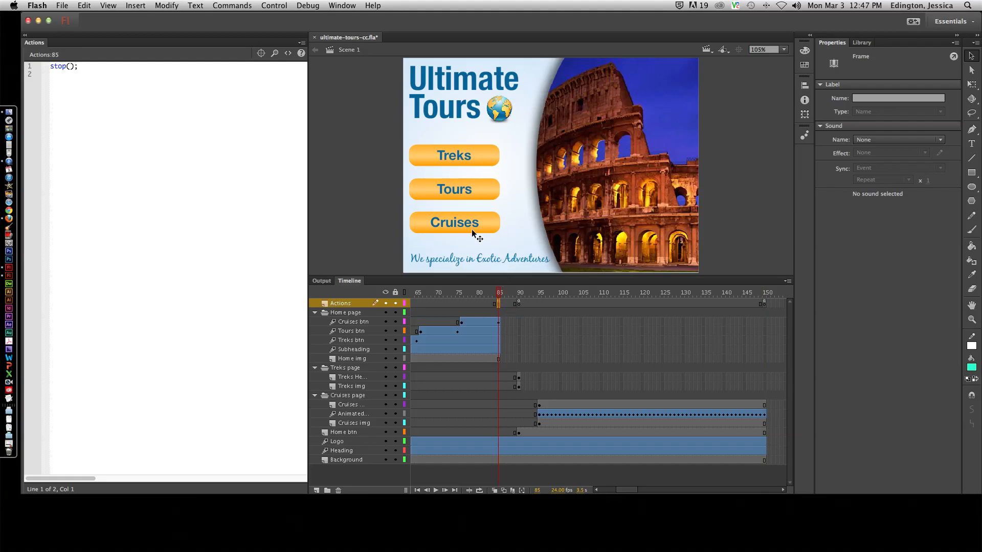
left_click(474, 159)
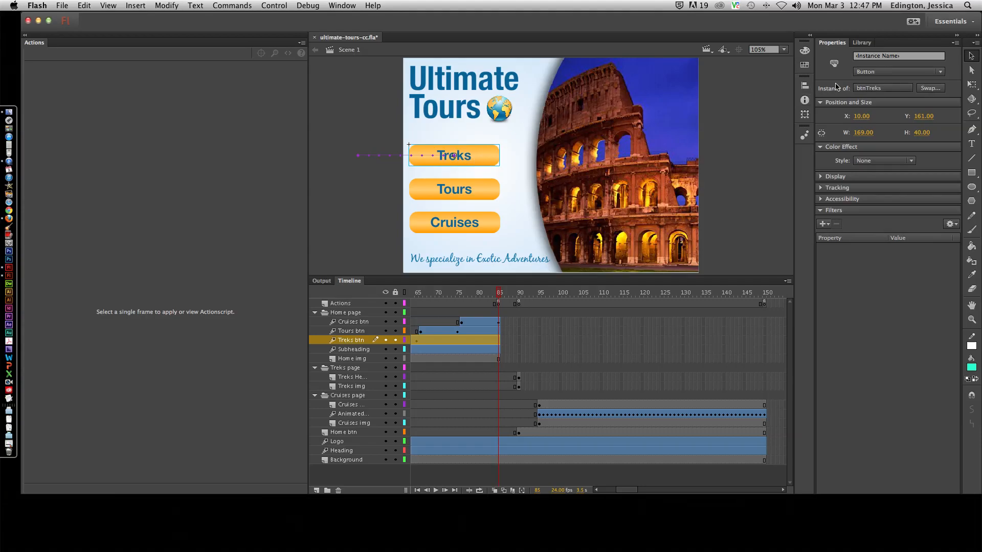
left_click(876, 56)
type("Treks_btn")
left_click(493, 222)
left_click(888, 57)
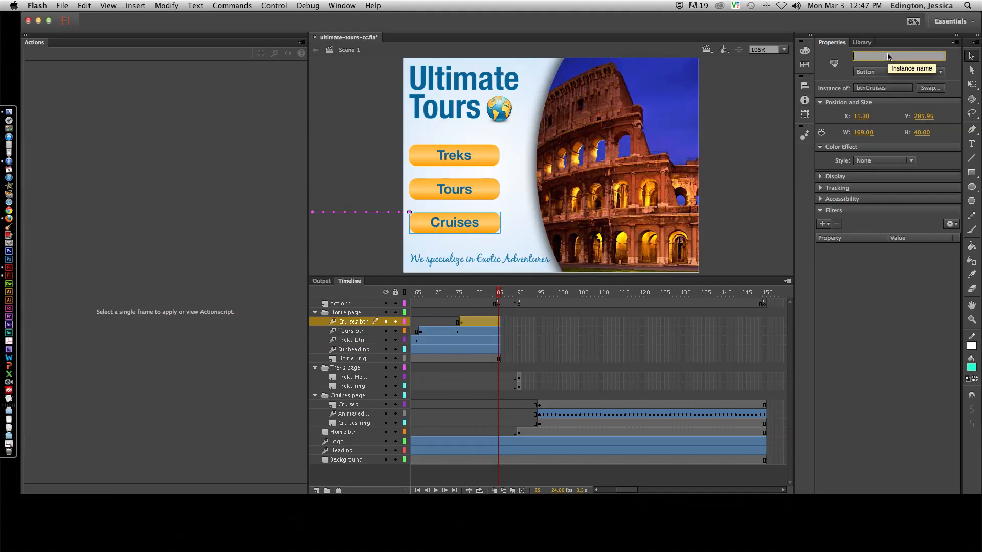
type("Cruises_btn")
key("Return")
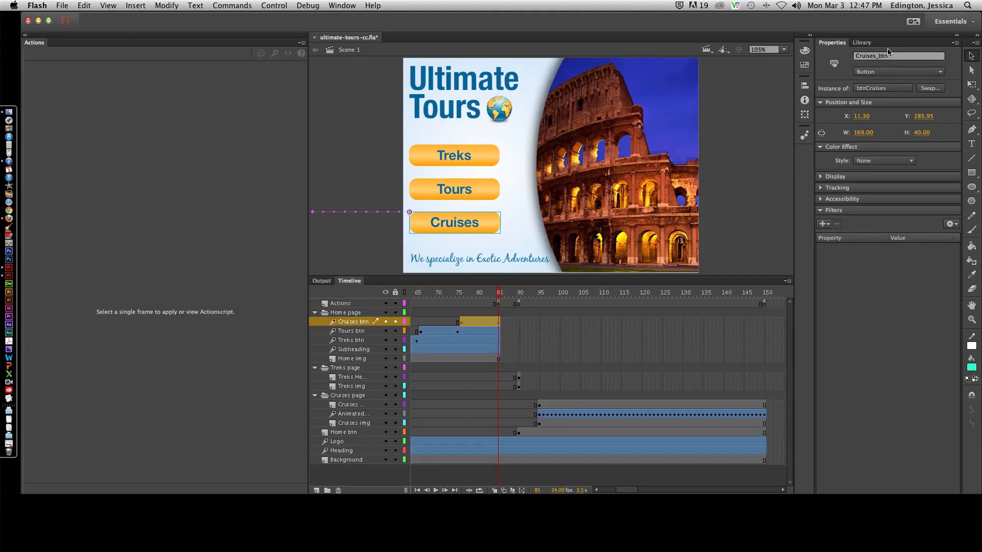
Apply the Click to Go to Frame and Play code snippet from Timeline Navigation to the Treks button.
left_click(334, 4)
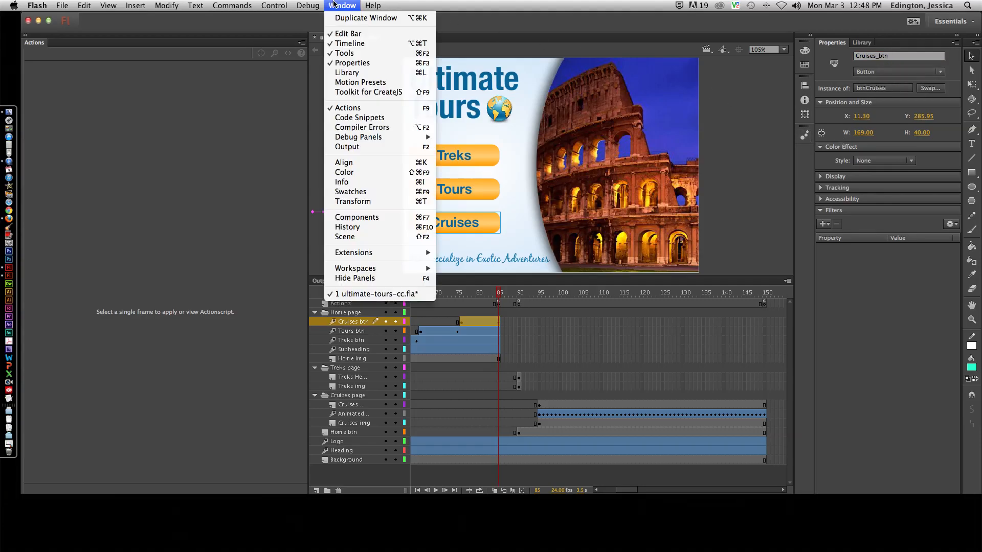
left_click(361, 117)
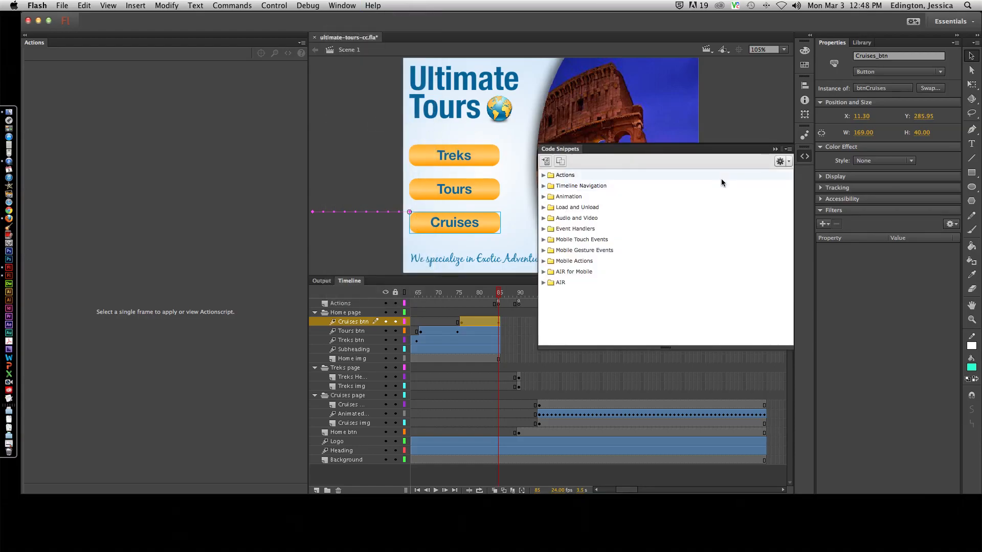
left_click(489, 164)
left_click(804, 156)
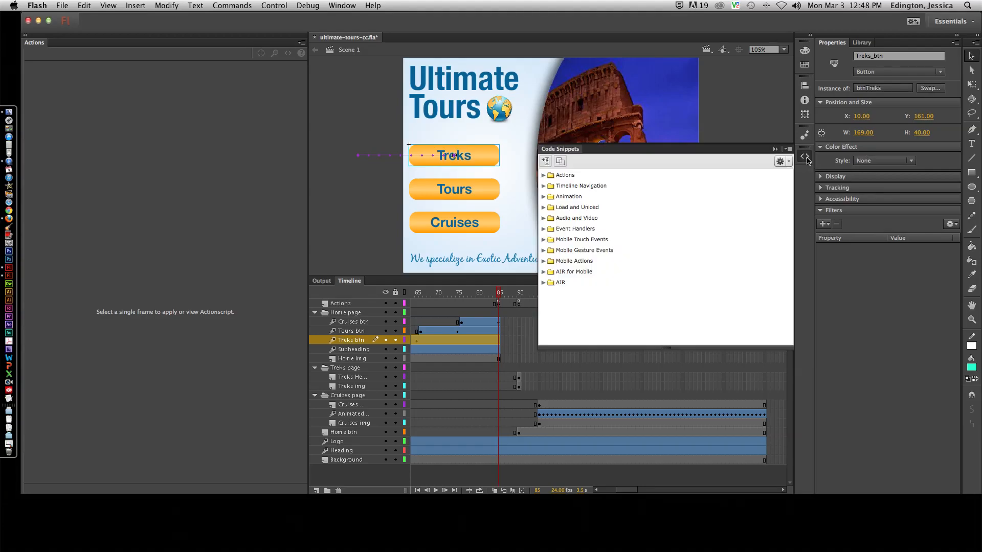
left_click(544, 187)
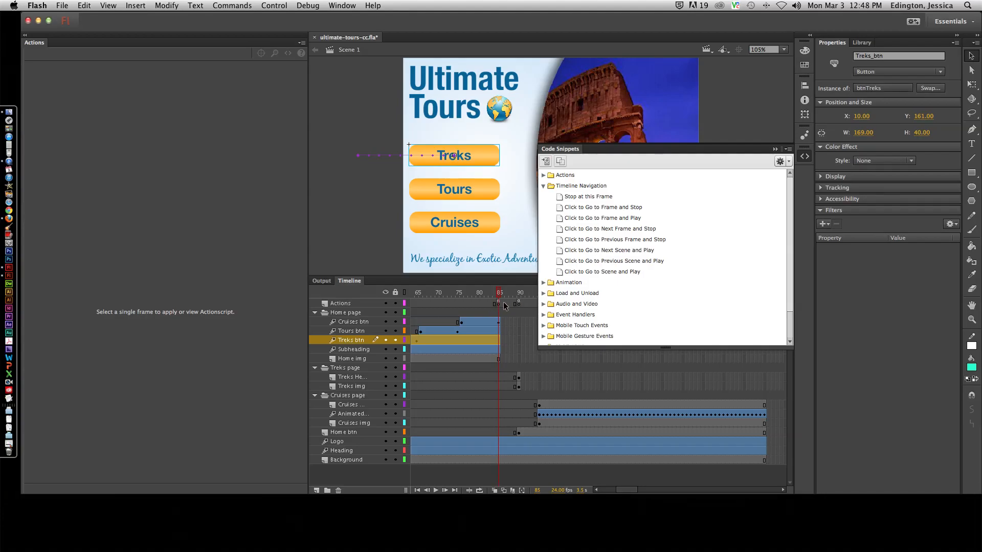
left_click(560, 220)
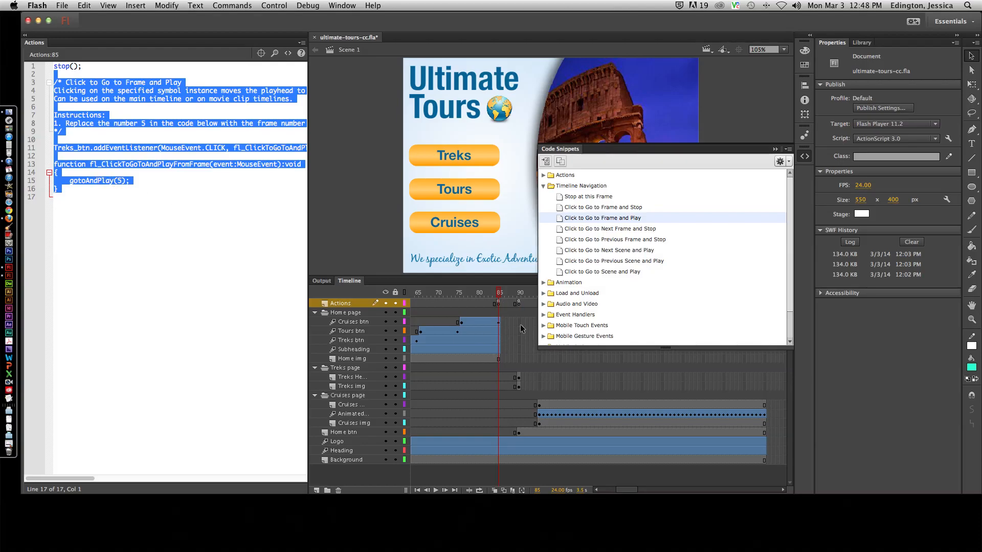
Set the frame number in the Treks button's gotoAndPlay call to 90.
left_click(107, 181)
double_click(119, 181)
type("90")
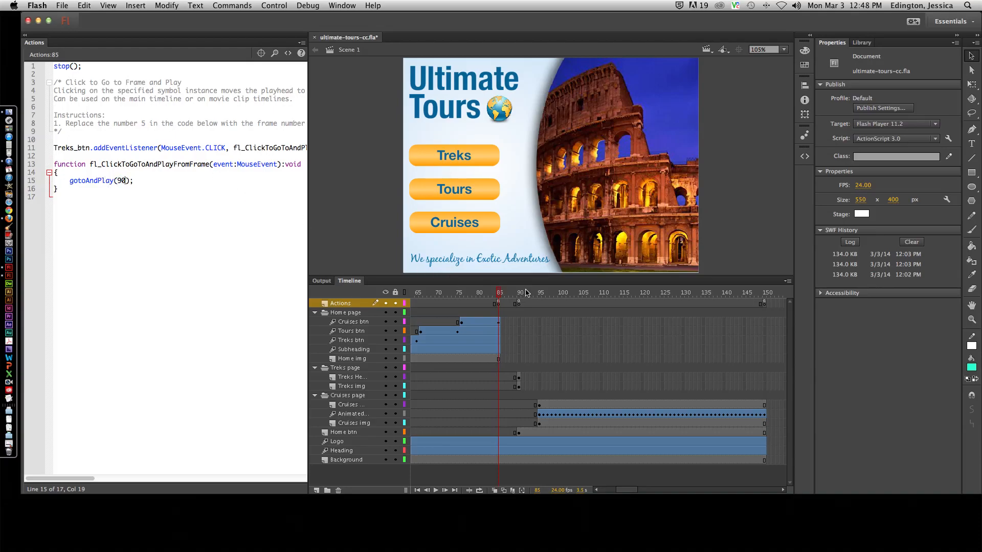
left_click(500, 294)
mouse_move(501, 295)
left_mouse_down()
mouse_move(517, 293)
mouse_move(499, 295)
left_mouse_up()
Label the keyframe at frame 95 of the Cruises Headings layer Cruises.
left_click(540, 406)
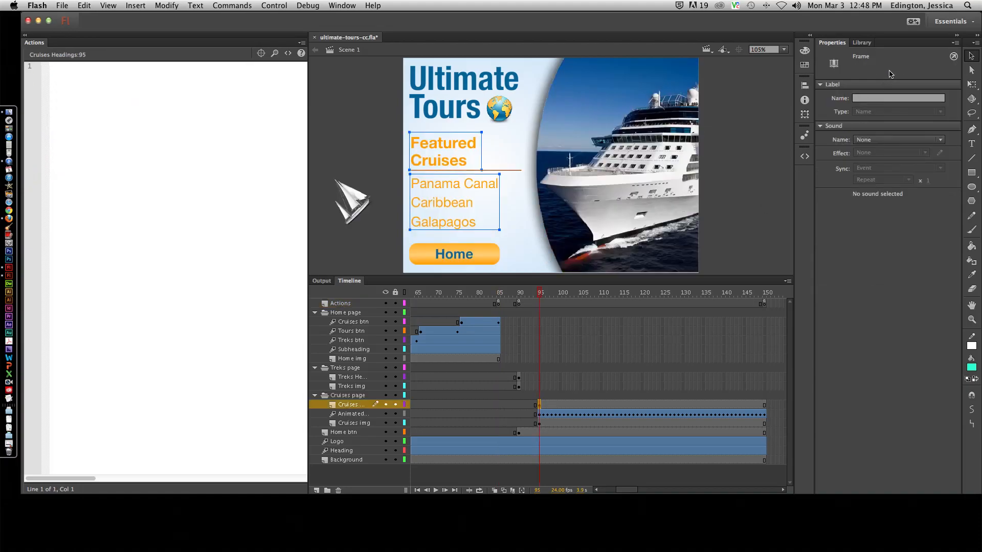
left_click(874, 98)
type("Cruises")
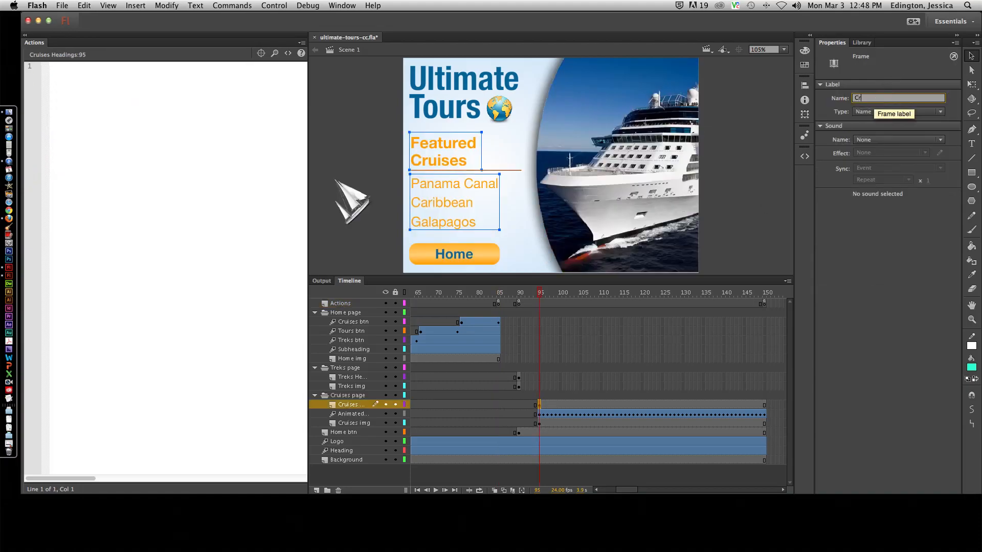
key("Return")
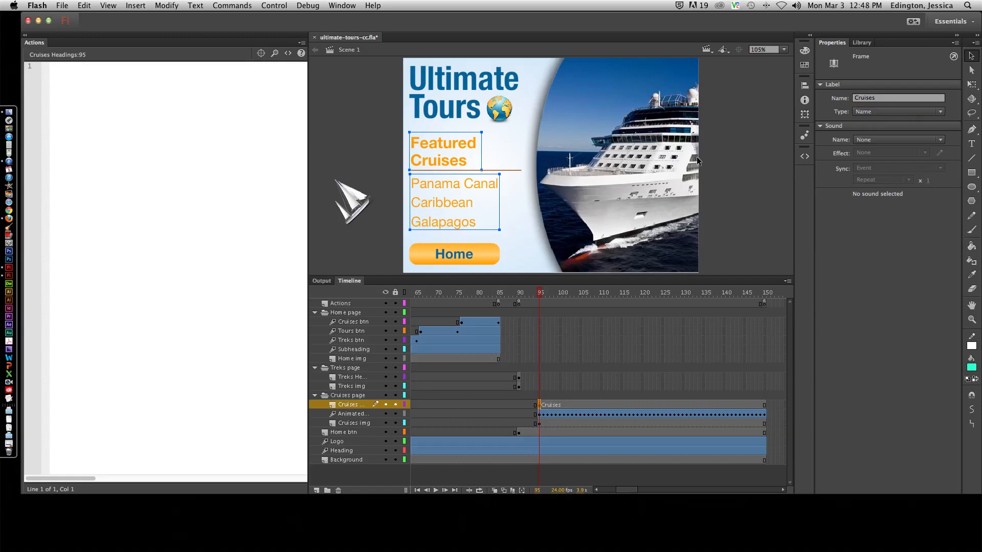
Try adding a blank keyframe at frame 95 of the Actions layer.
left_click(540, 303)
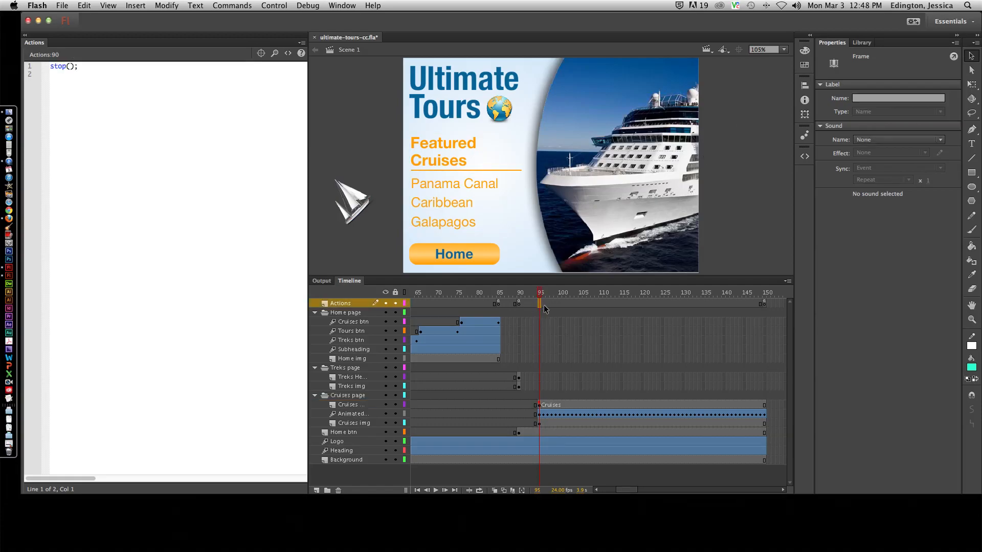
key("F7")
left_click(540, 406)
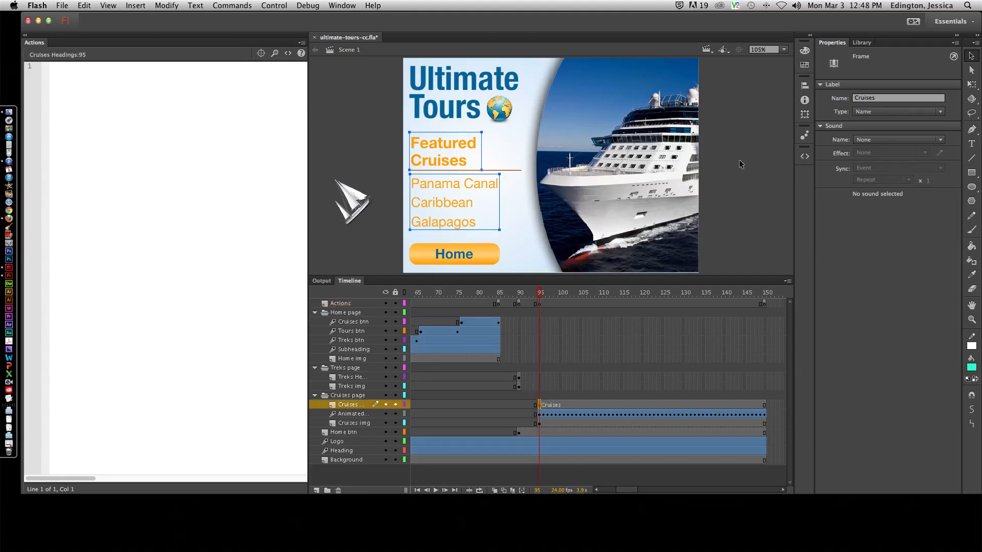
key("super+z")
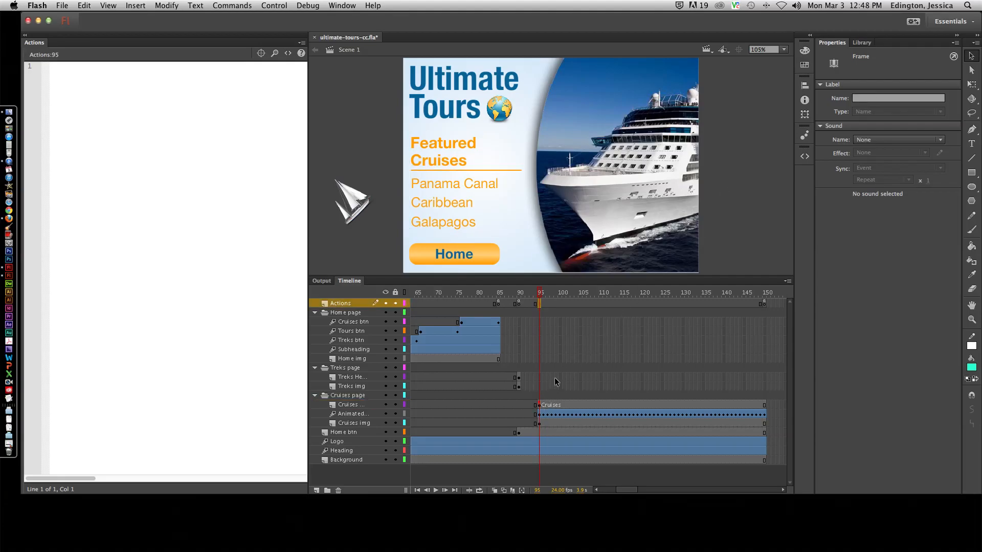
Apply the Click to Go to Frame and Play code snippet from Timeline Navigation to the Cruises button at frame 85.
left_click(499, 292)
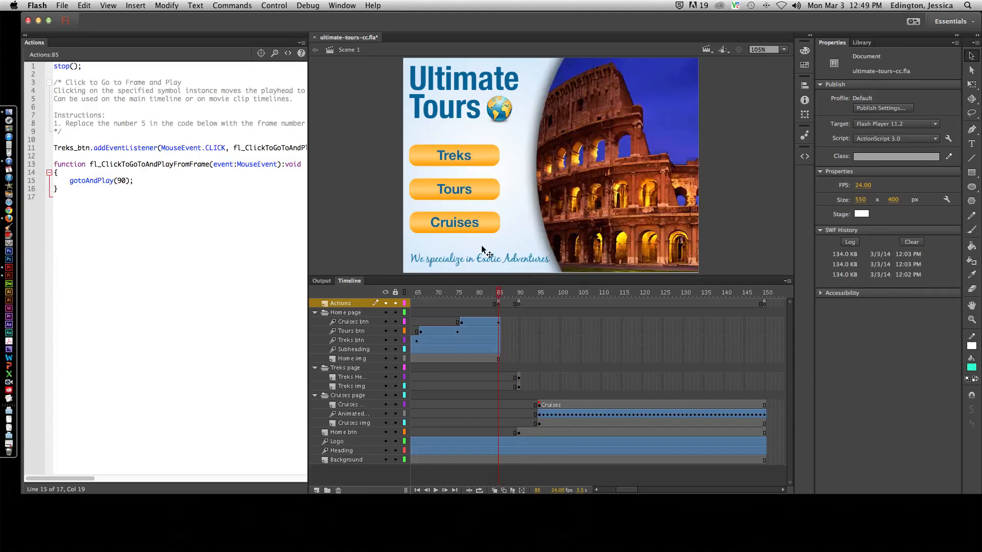
left_click(485, 227)
left_click(805, 156)
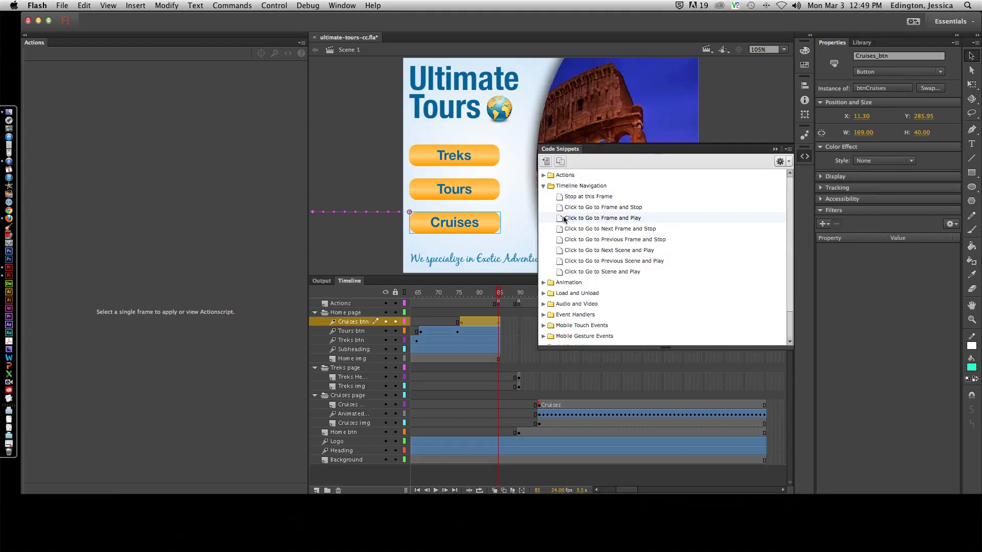
double_click(560, 219)
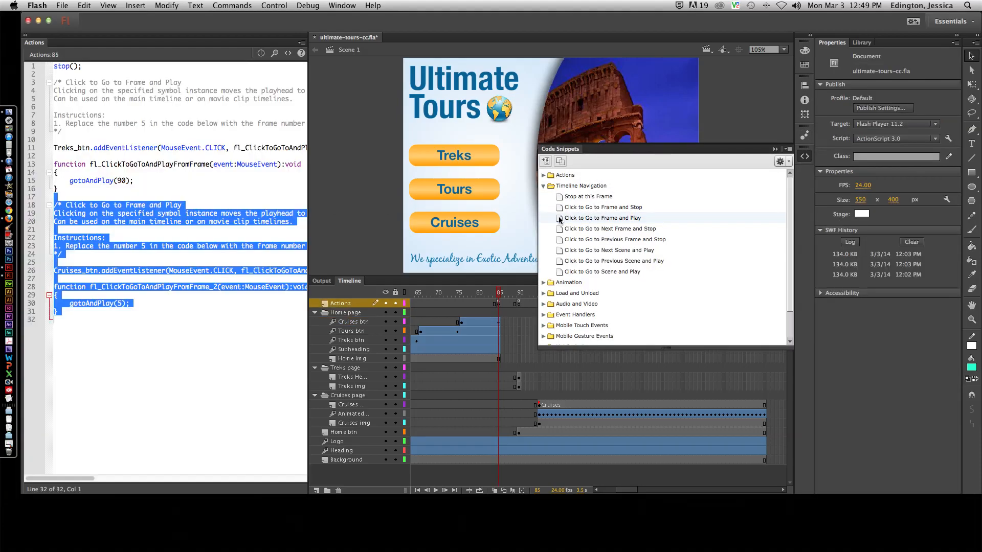
Replace the frame number in the Cruises button's gotoAndPlay call with the quoted frame label "Cruises".
left_click(117, 303)
double_click(120, 304)
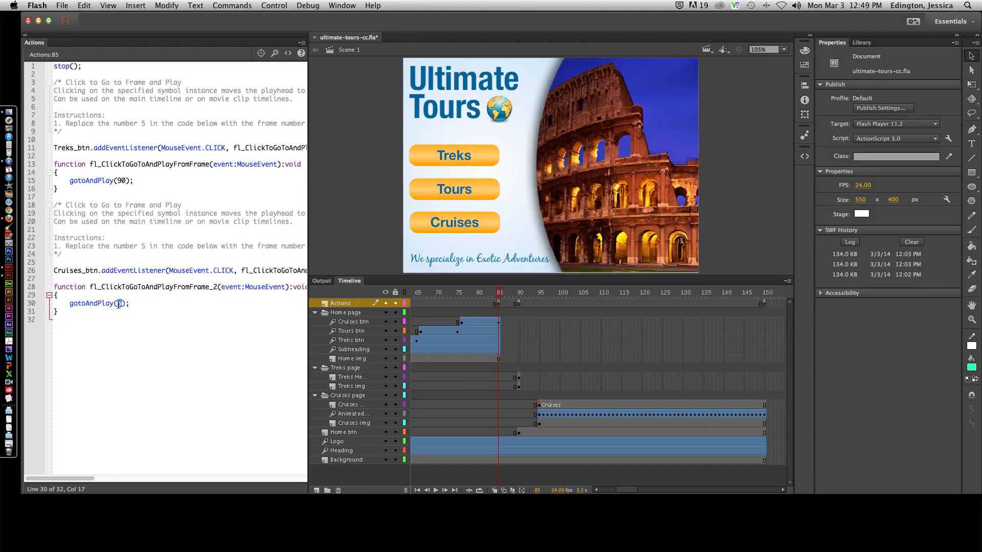
type("9Cruises\"")
Give the Home button at frame 90 of the Home btn layer the instance name Home_btn.
left_click(519, 433)
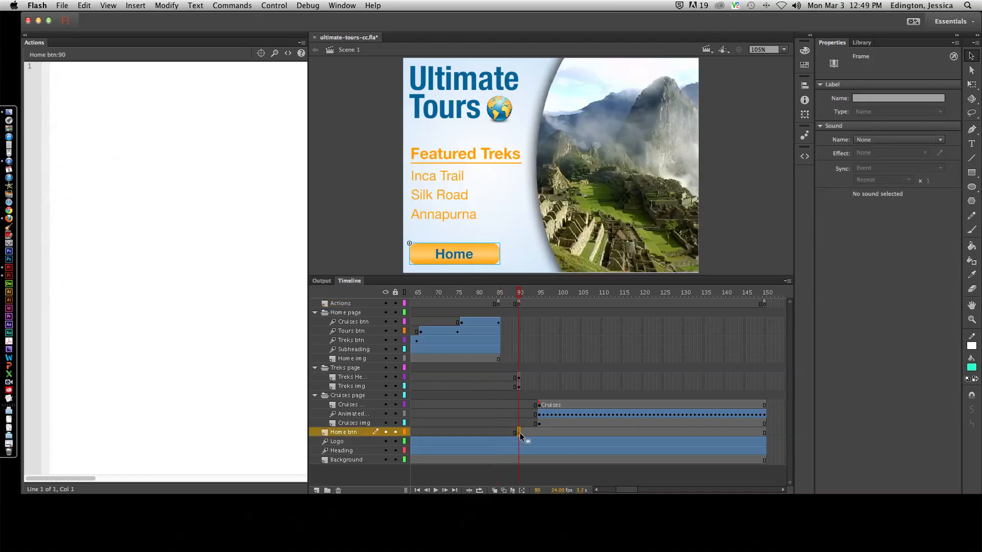
left_click(483, 257)
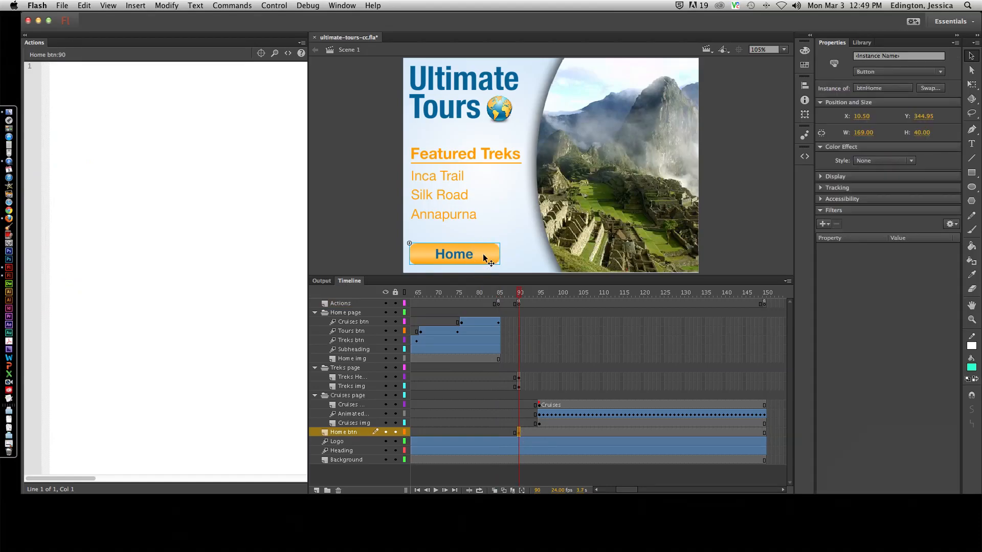
left_click(891, 57)
type("HOme")
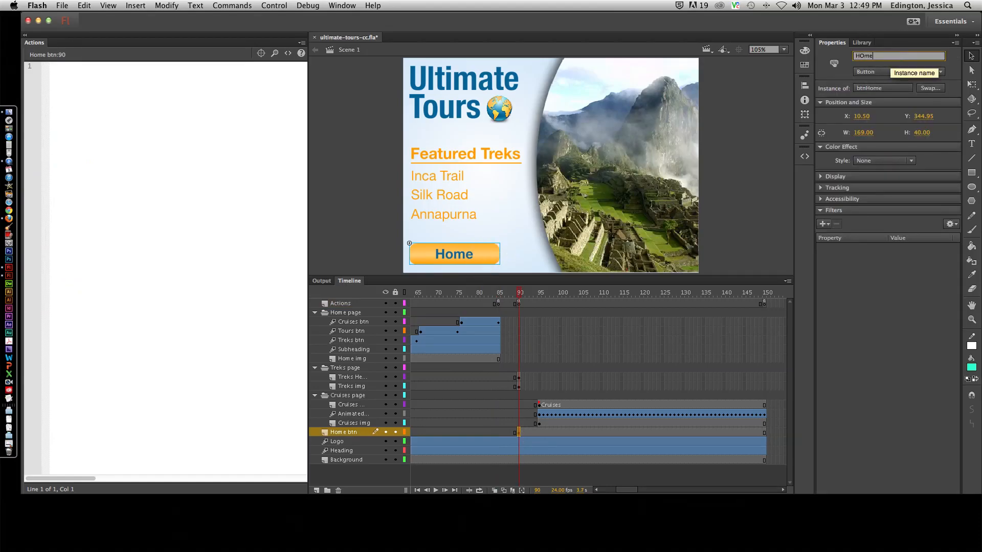
key("BackSpace")
type("ome_btn")
key("Return")
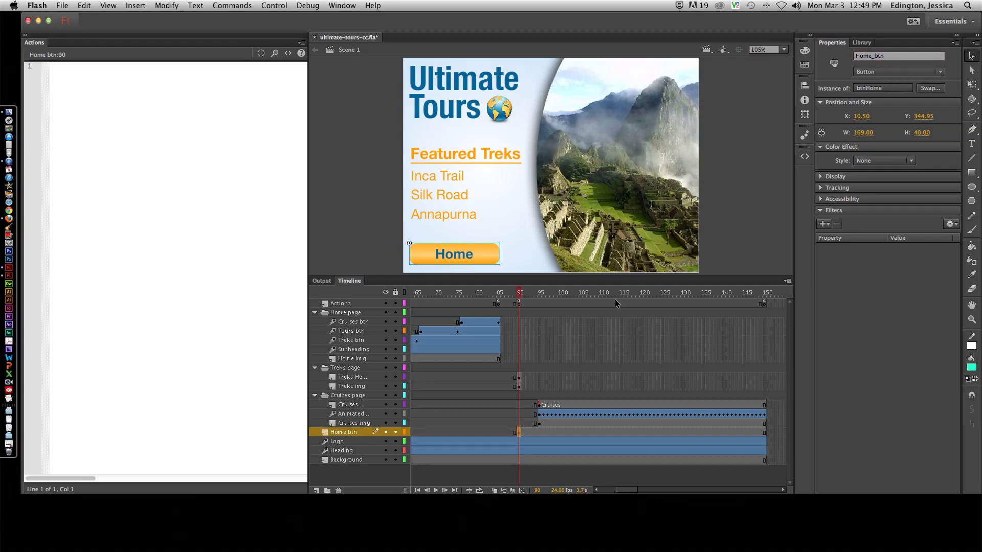
Apply the Click to Go to Frame and Play snippet to the Home button at frame 90 and set its gotoAndPlay frame to 85.
left_click(805, 156)
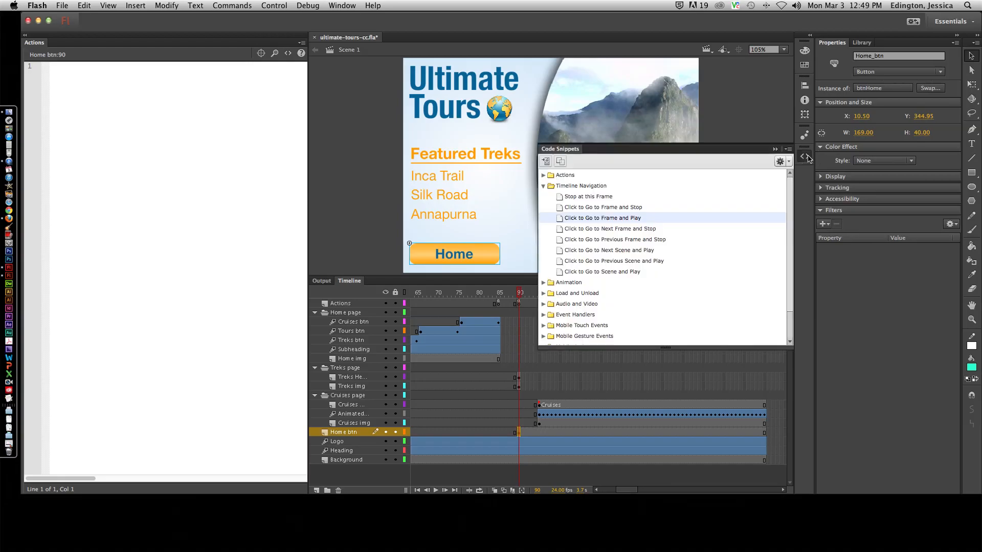
double_click(594, 219)
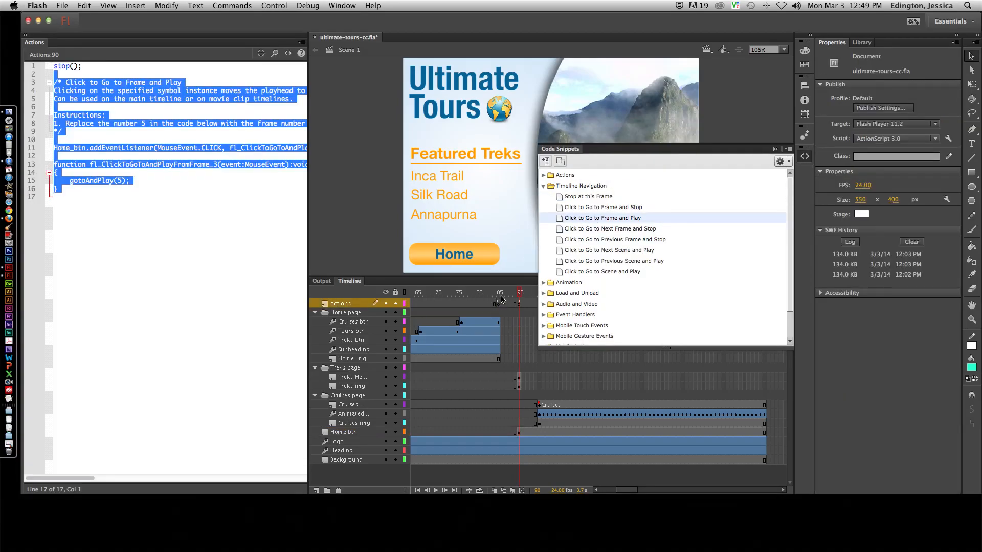
left_click(98, 180)
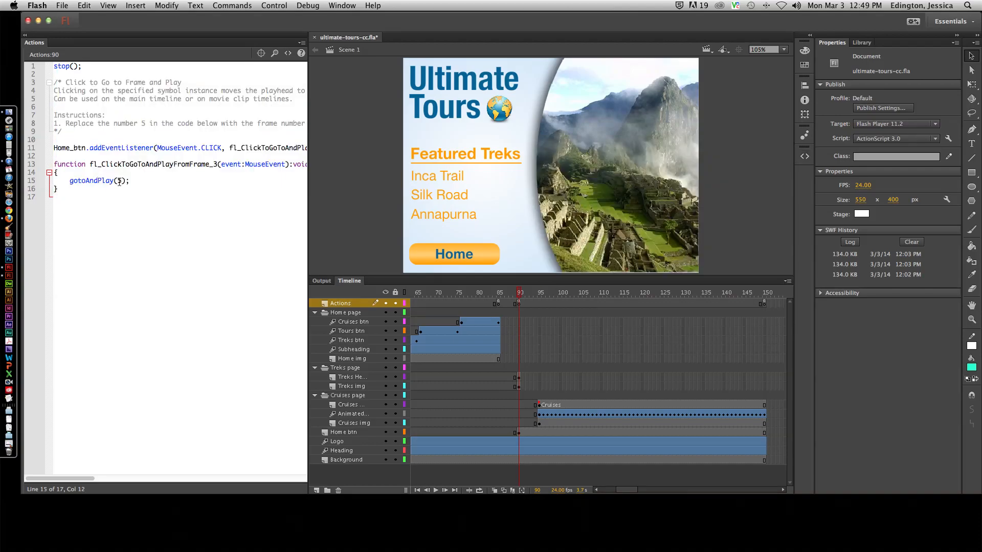
type("8")
left_click_drag(85, 148, 54, 148)
left_click(746, 221)
Test the movie by visiting the Treks page, returning home and opening the Cruises page, and close the preview.
key("super+Return")
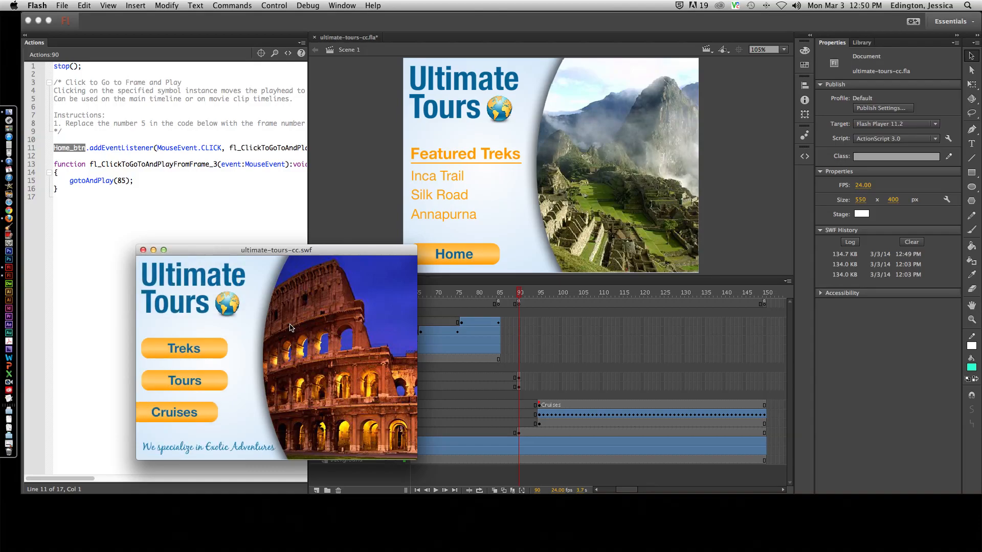
left_click(208, 346)
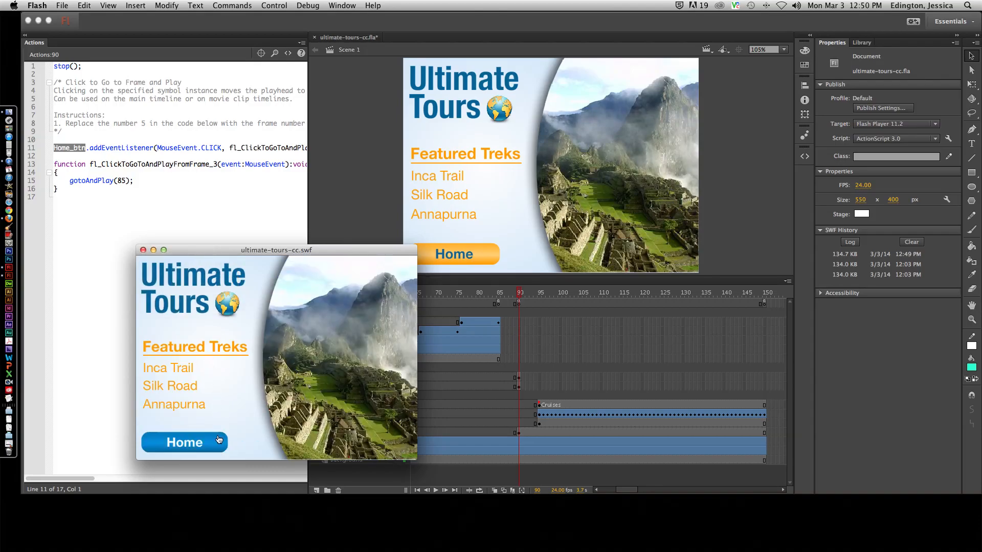
left_click(218, 439)
left_click(210, 415)
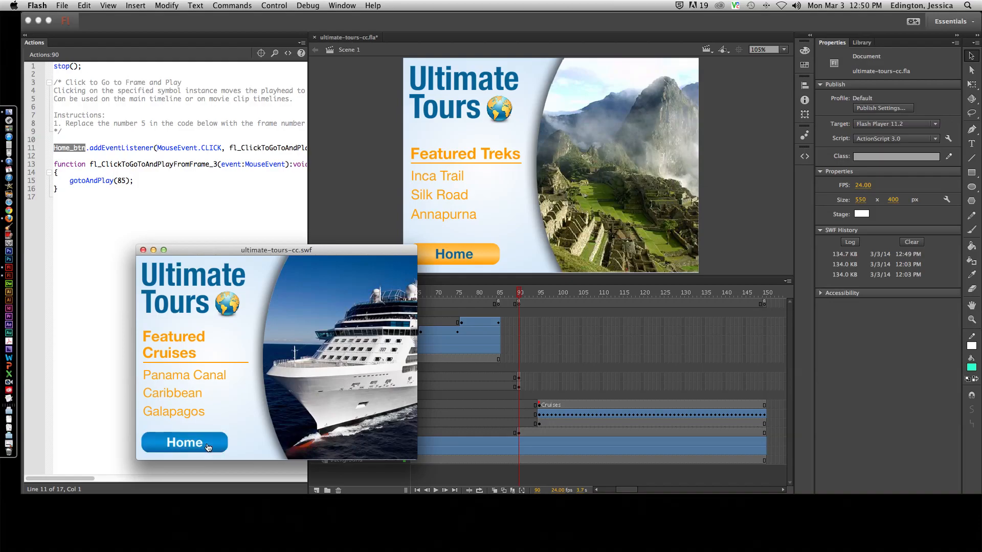
left_click(143, 250)
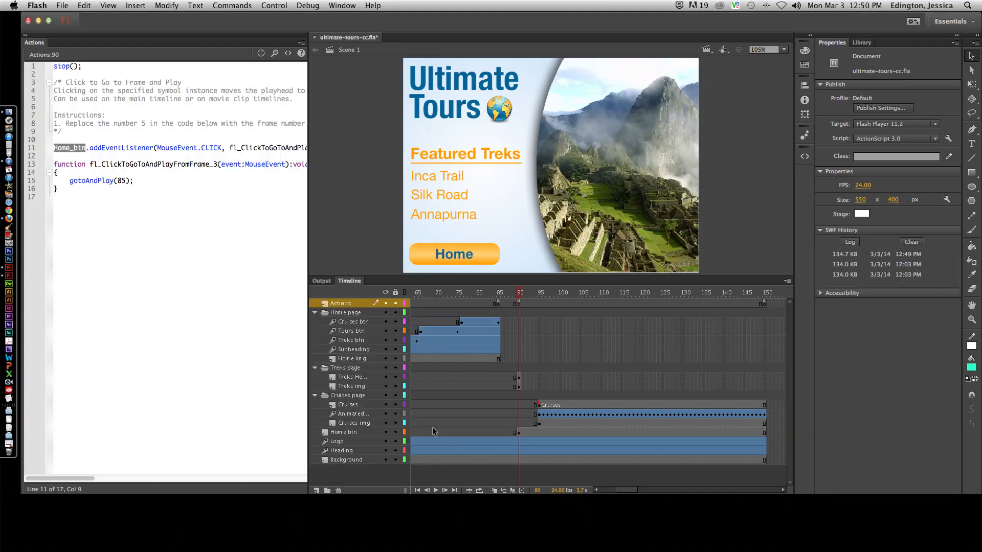
left_click(519, 432)
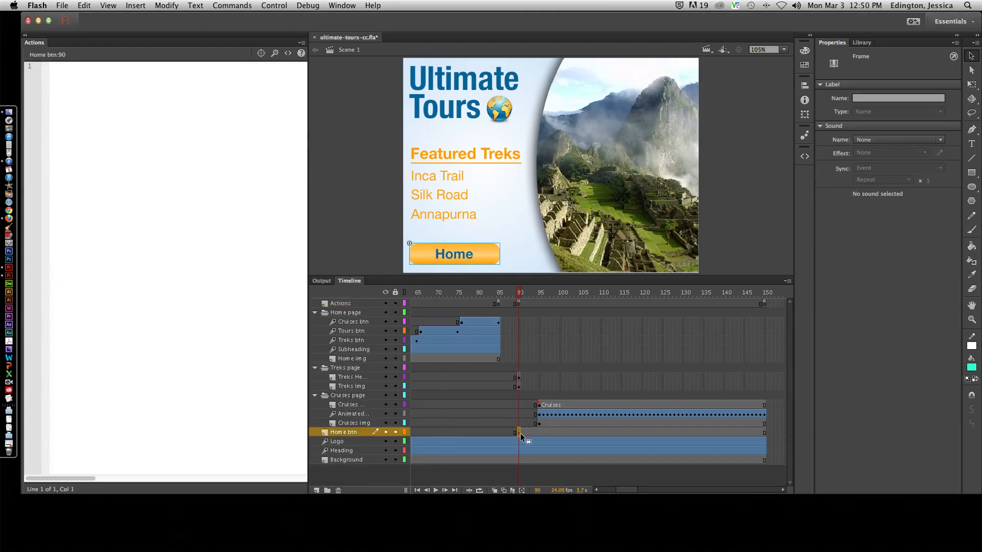
left_click(520, 304)
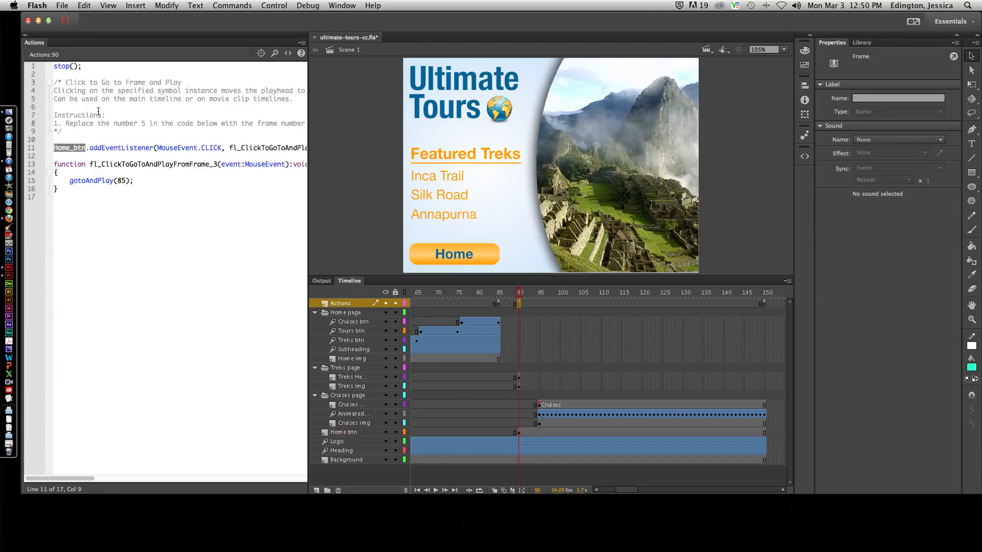
left_click(520, 432)
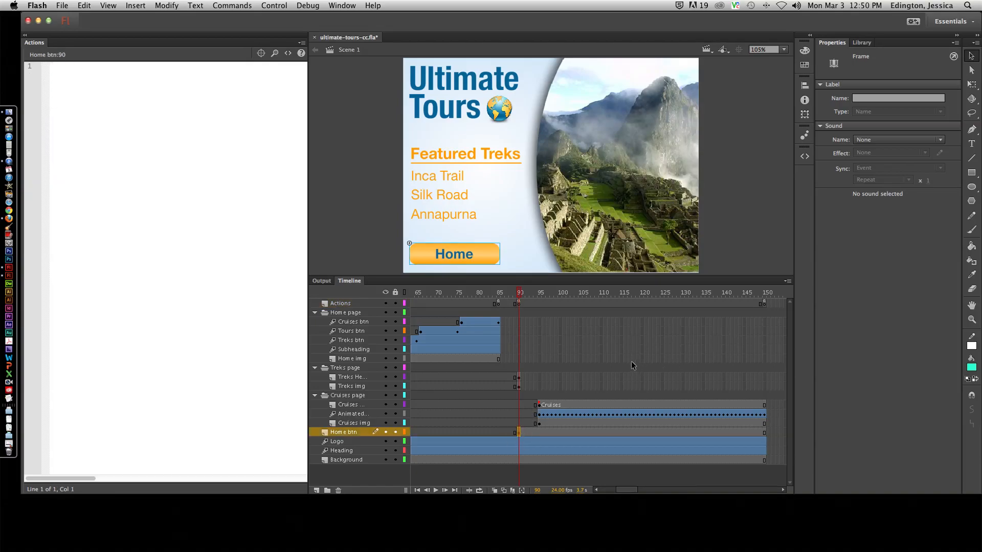
left_click(520, 304)
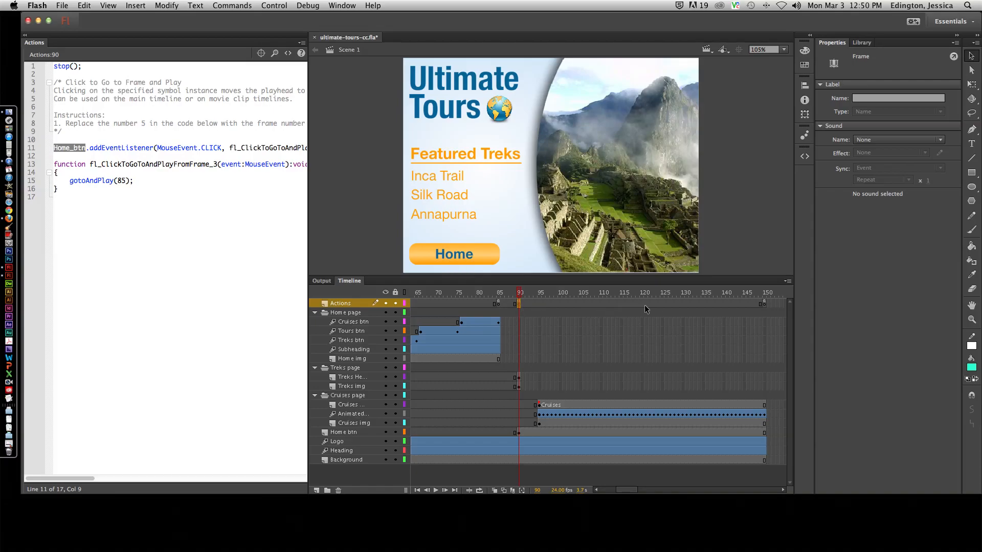
Apply the Click to Go to Frame and Play code snippet to the Home button on the Cruises page at frame 150.
left_click(764, 304)
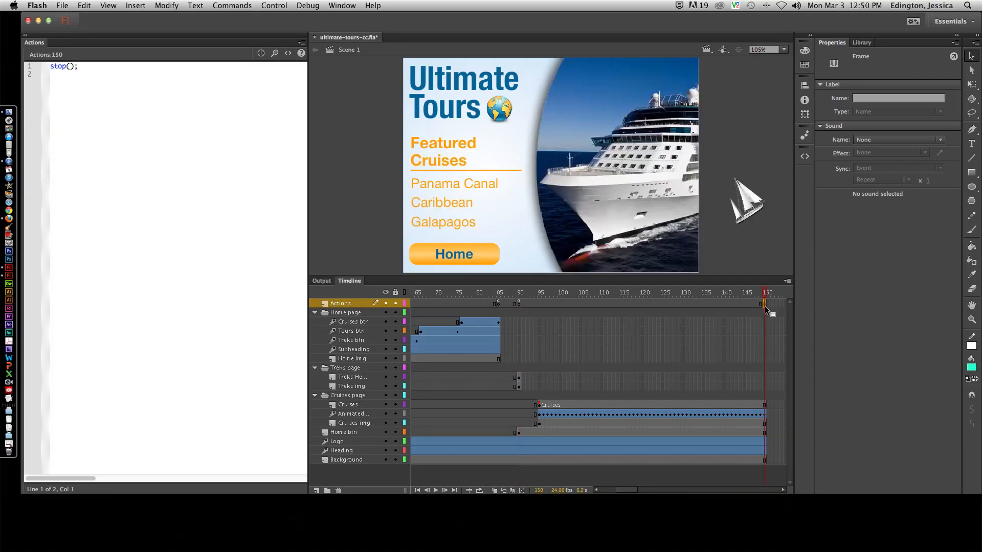
left_click(488, 263)
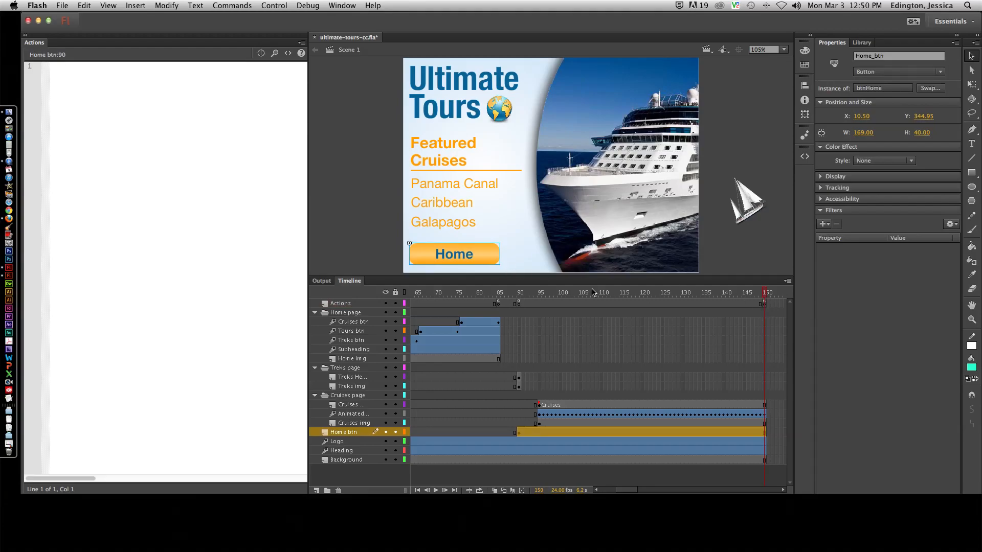
left_click(804, 158)
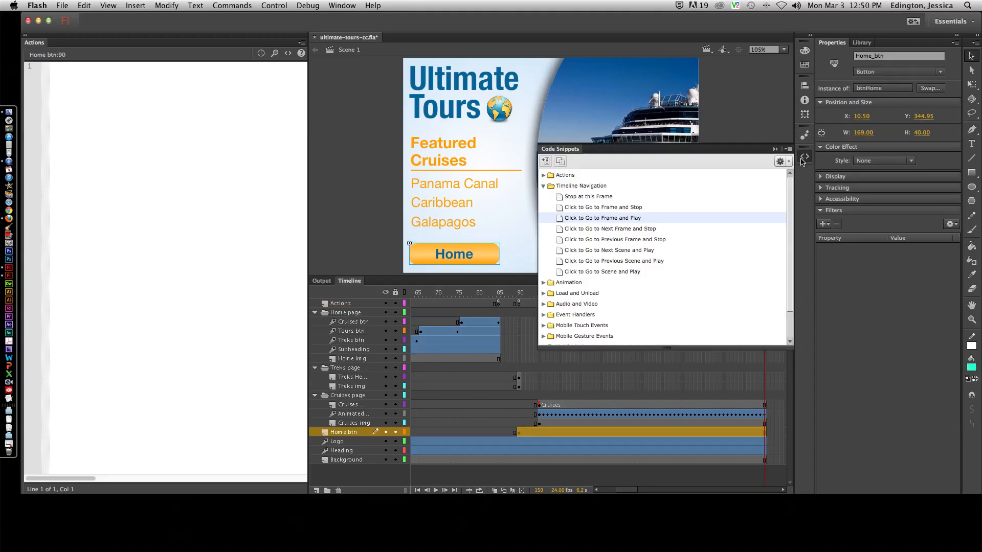
left_click(577, 220)
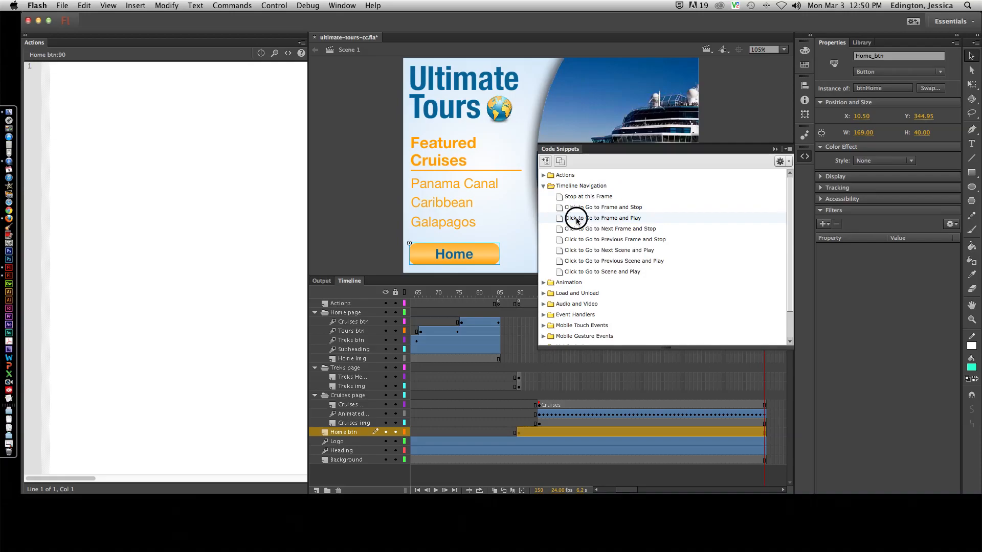
double_click(576, 220)
Set the frame number in the gotoAndPlay call of the frame 150 Home button script to 85.
left_click(121, 181)
double_click(119, 181)
type("85")
Test the movie again by opening the Cruises page and returning with its Home button, and close the preview.
key("super+Return")
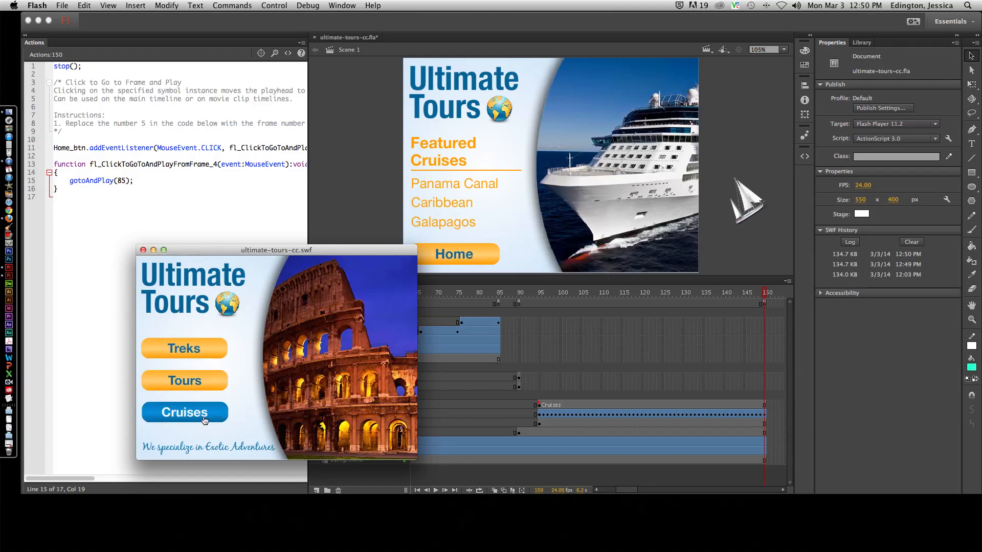
left_click(204, 414)
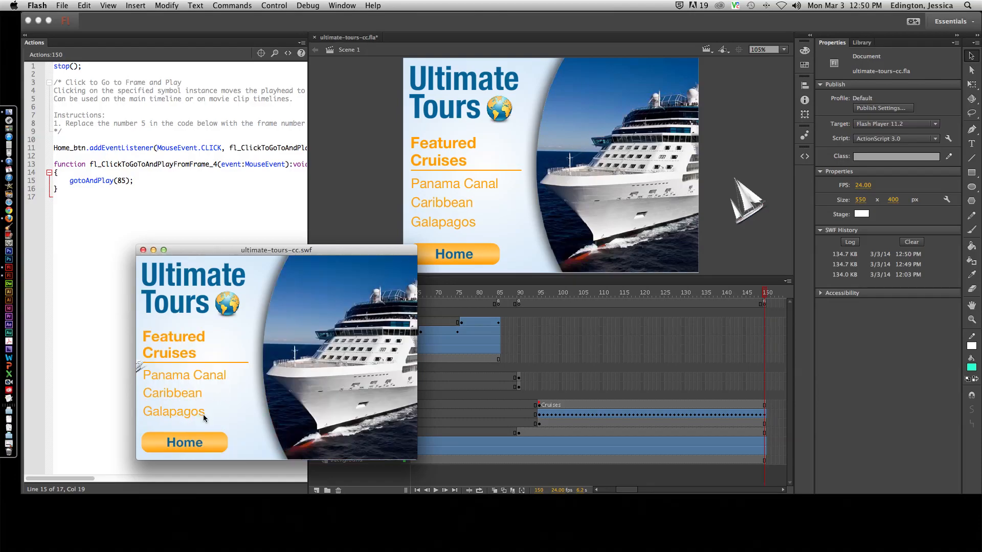
left_click(227, 443)
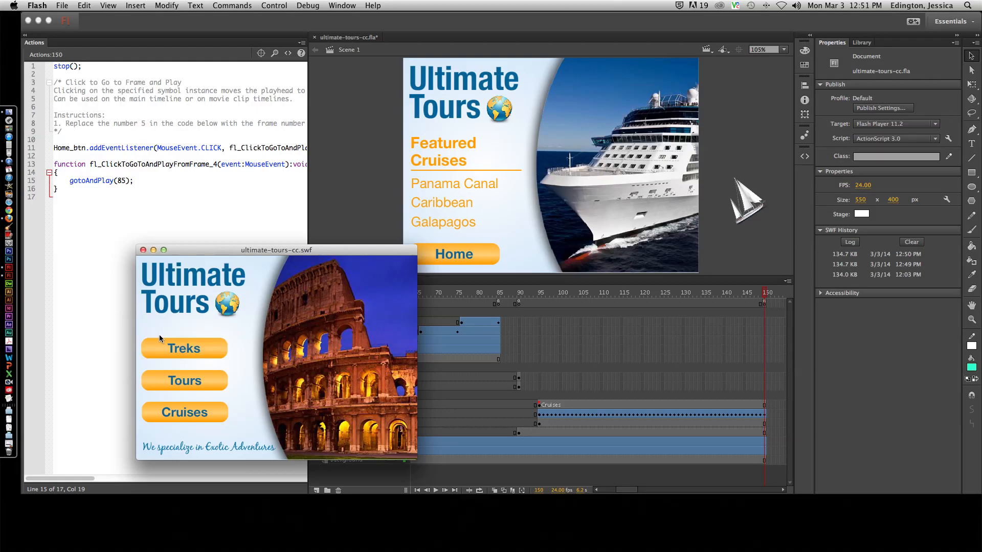
left_click(143, 251)
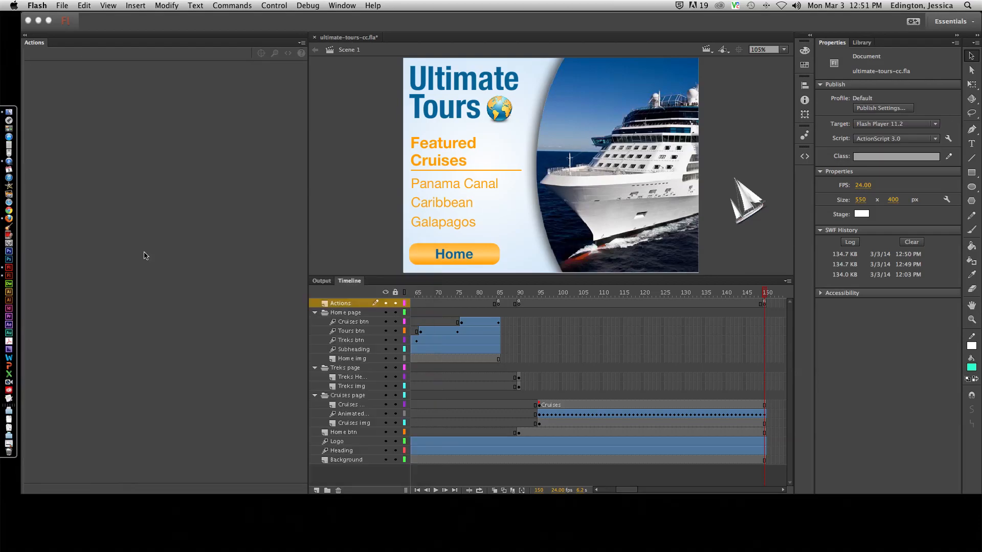